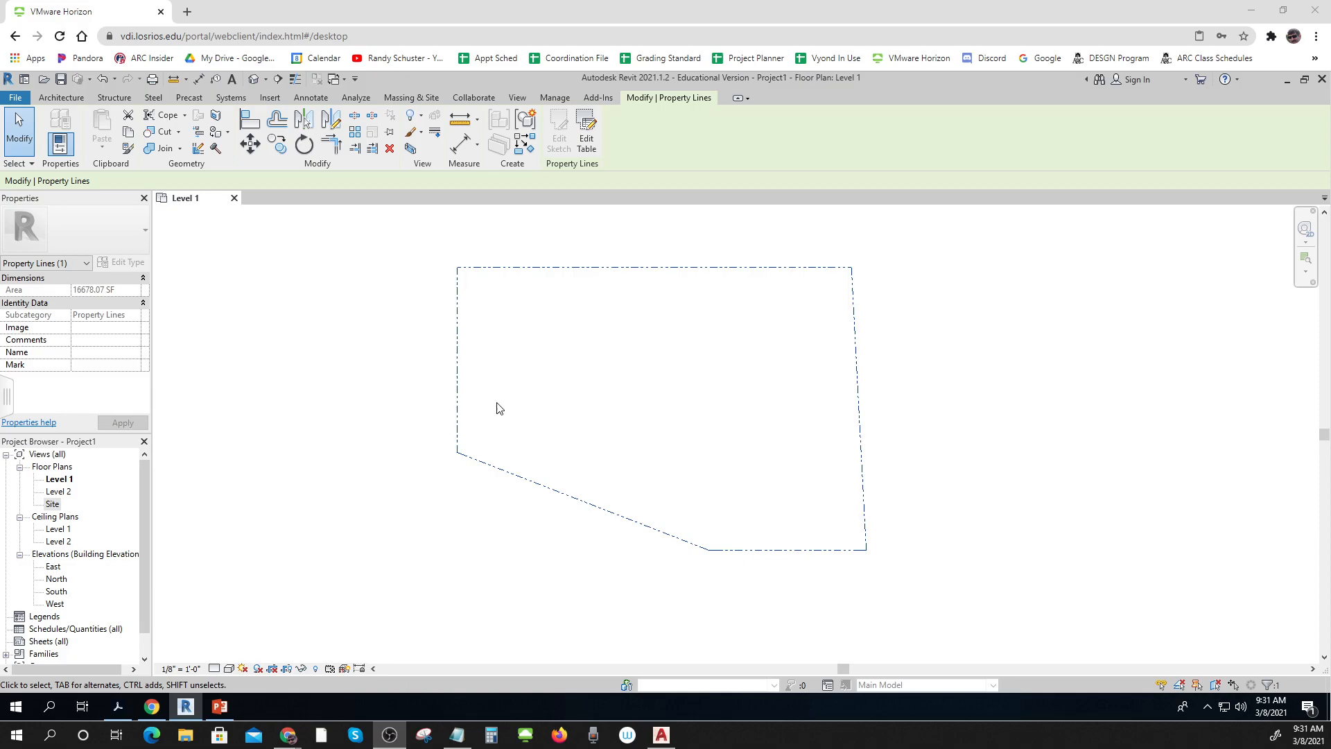
- Deselect the property lines and open the Site floor plan view
left_click(308, 397)
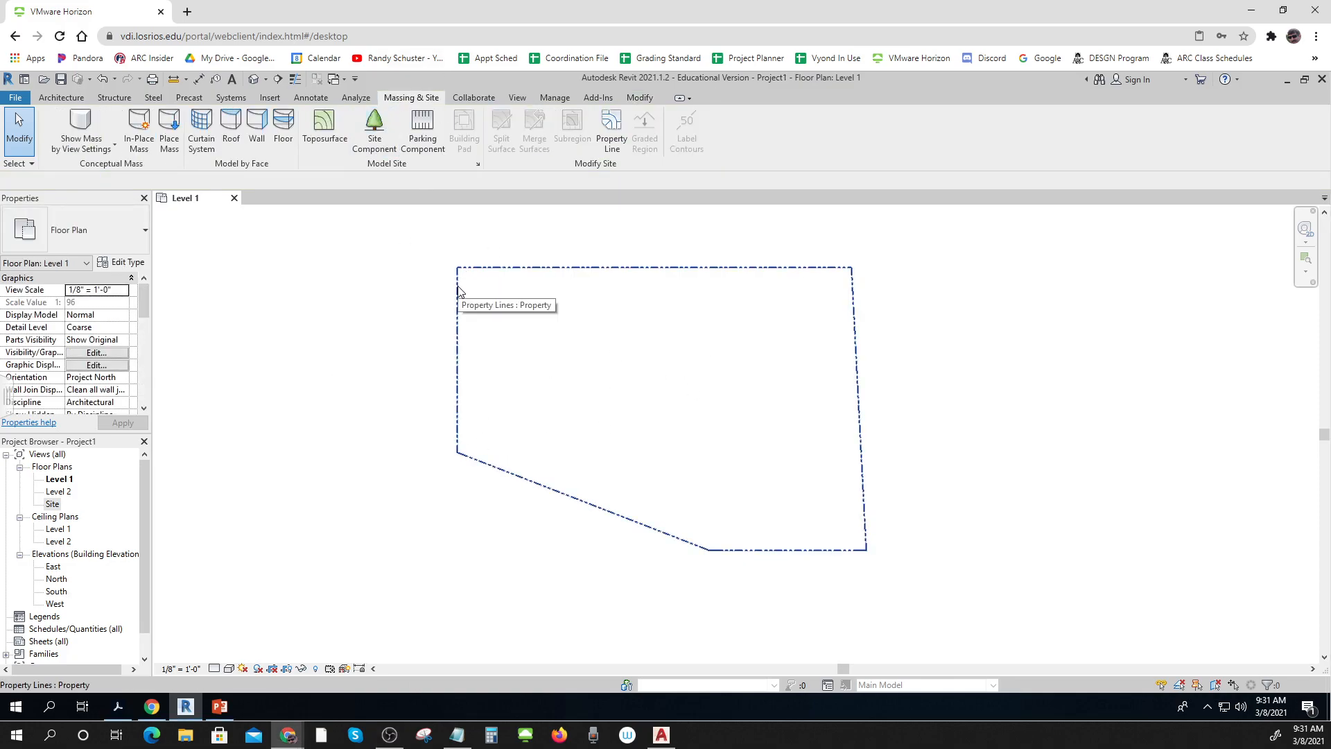
left_click(50, 505)
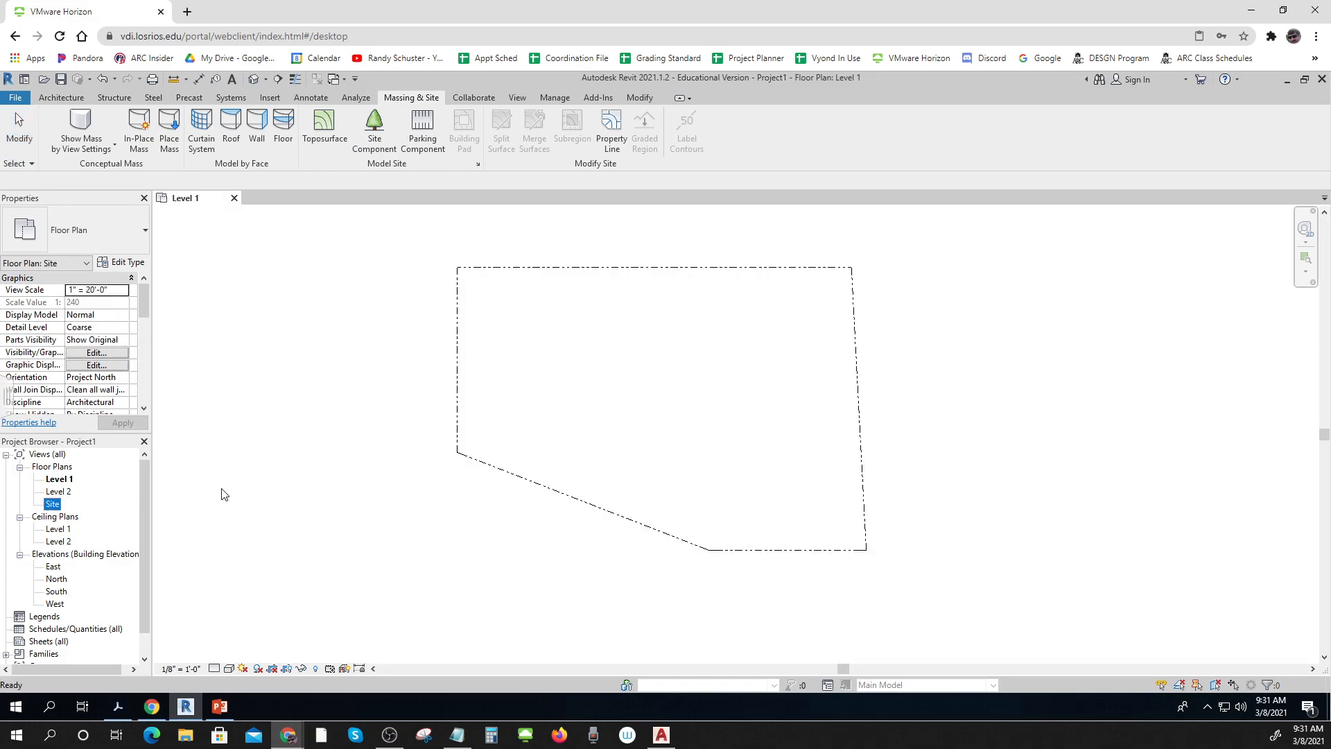
left_click(342, 485)
double_click(55, 504)
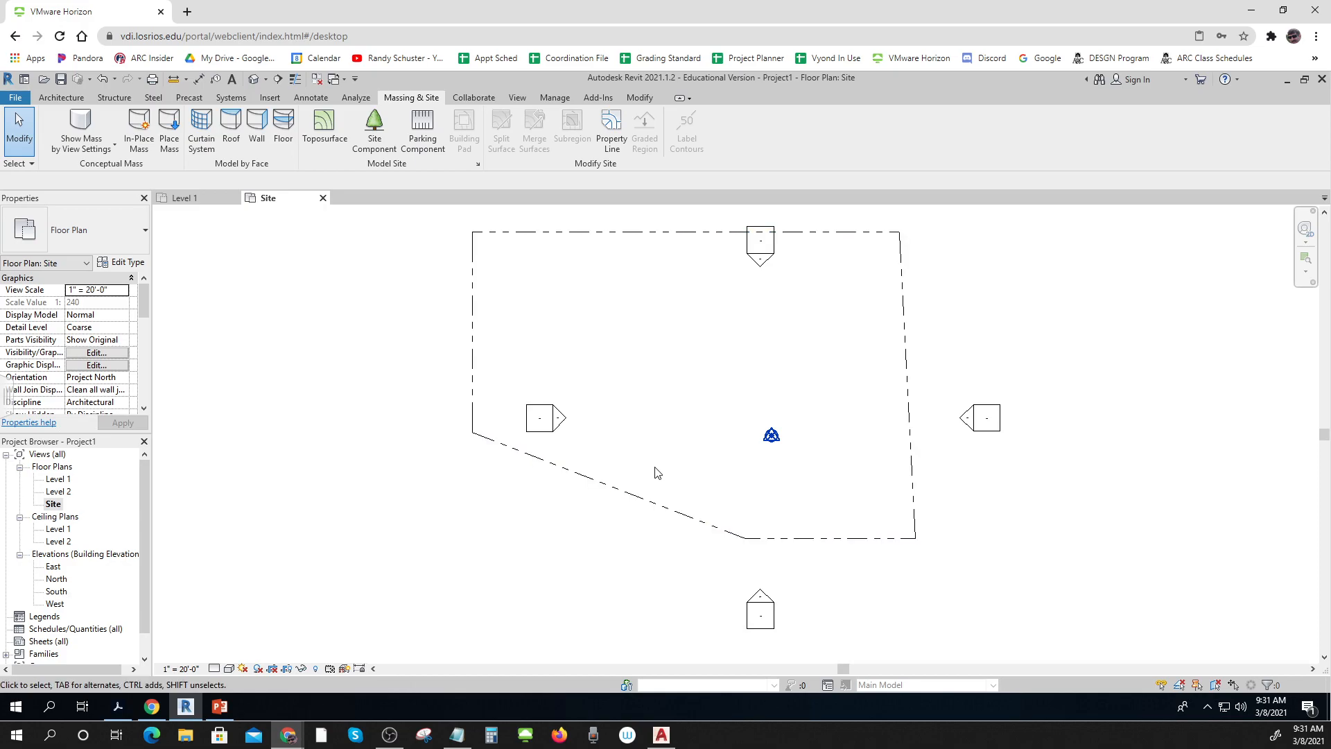
- Hide all elevation markers in the Site view by category
scroll(658, 473, "down", 2)
left_click_drag(767, 615, 700, 550)
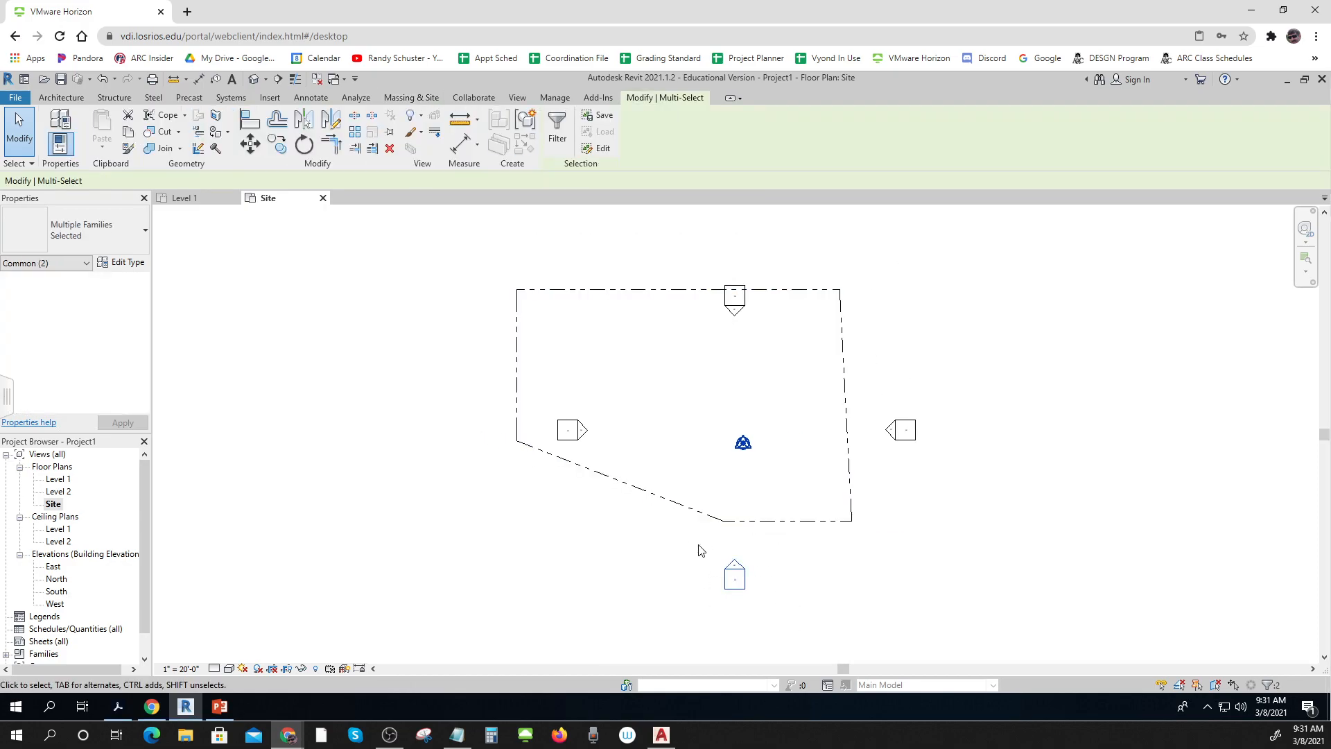
right_click(736, 567)
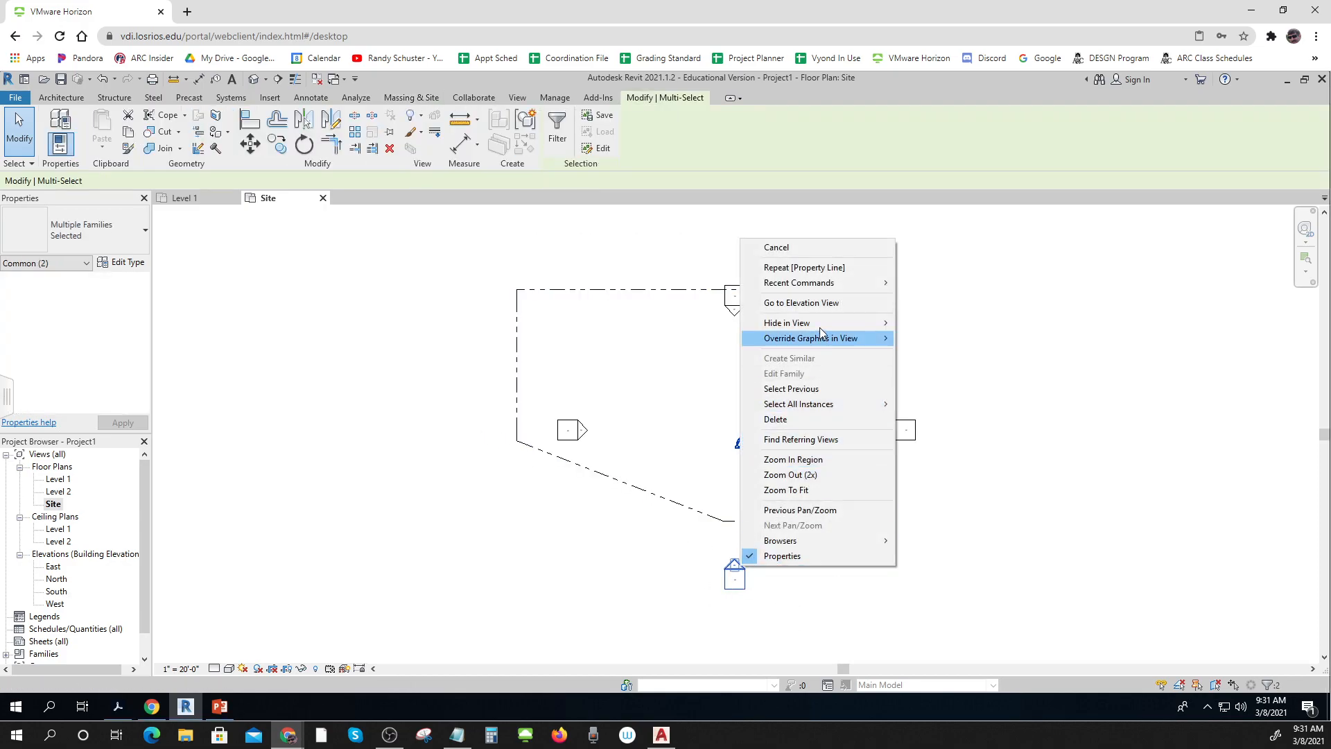
mouse_move(818, 323)
left_click(932, 338)
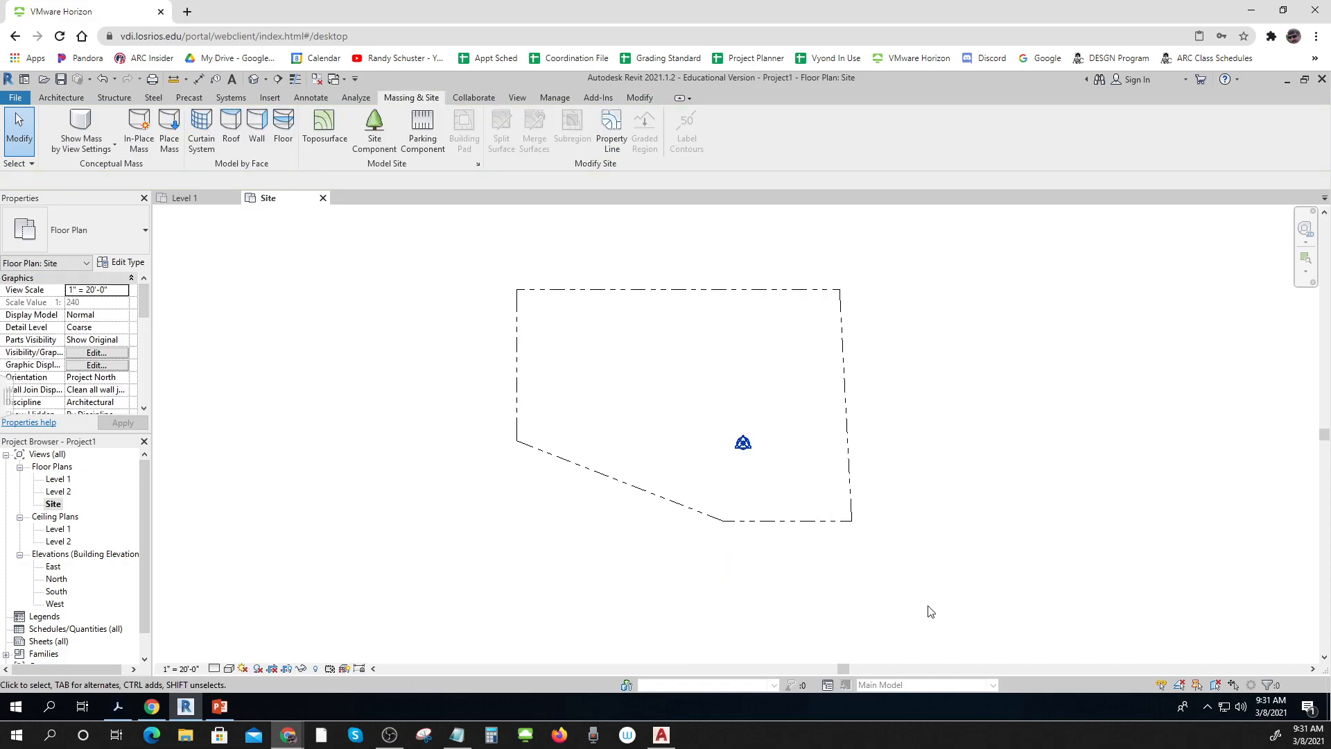
middle_click_drag(633, 466, 624, 502)
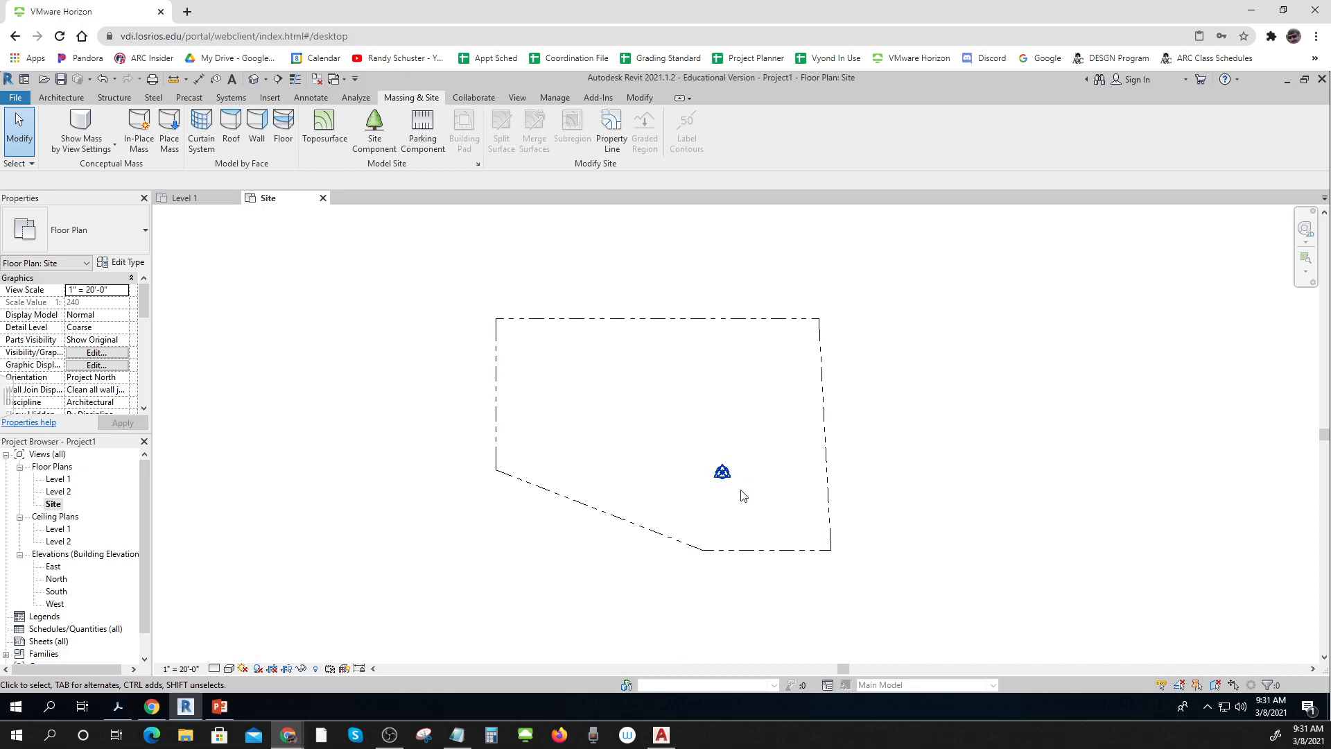
- Move the property lines so the corner between the sloped and horizontal lower edges sits on the base/survey point marker
left_click(746, 552)
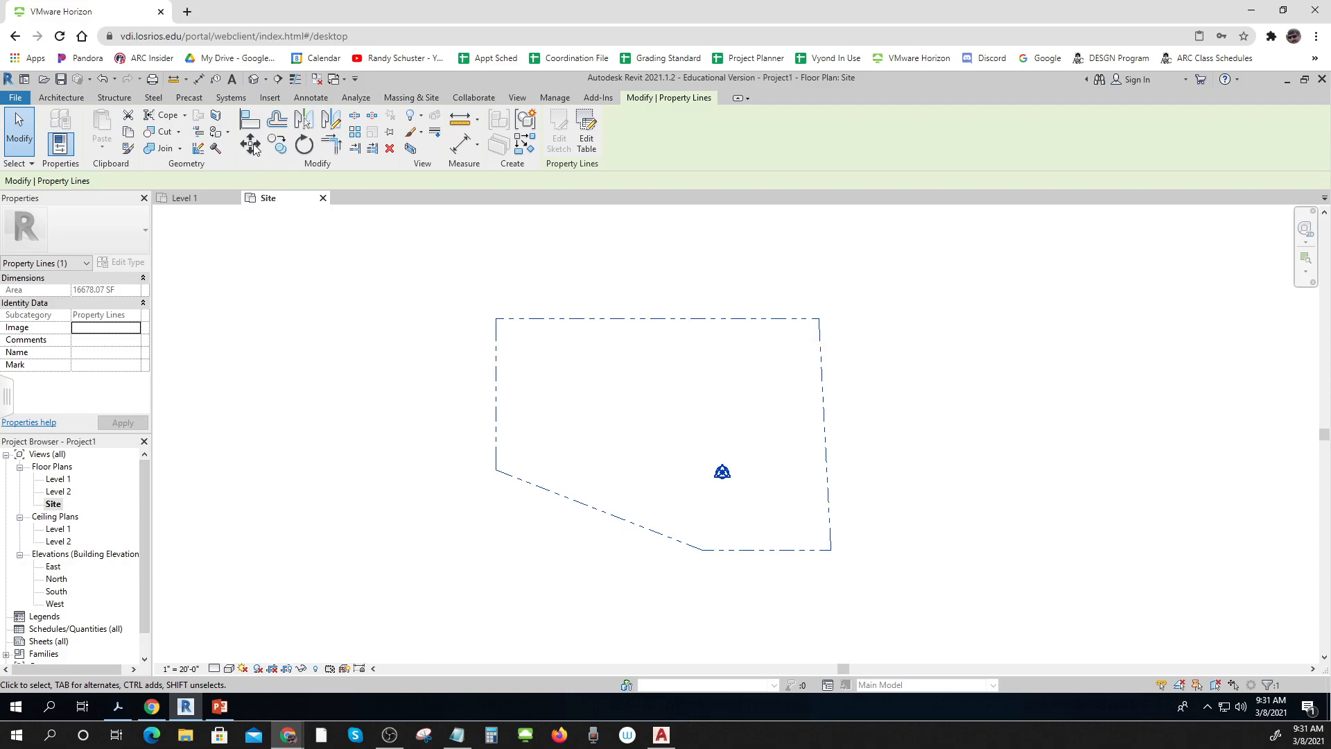
left_click(251, 145)
left_click(704, 549)
scroll(714, 478, "up", 8)
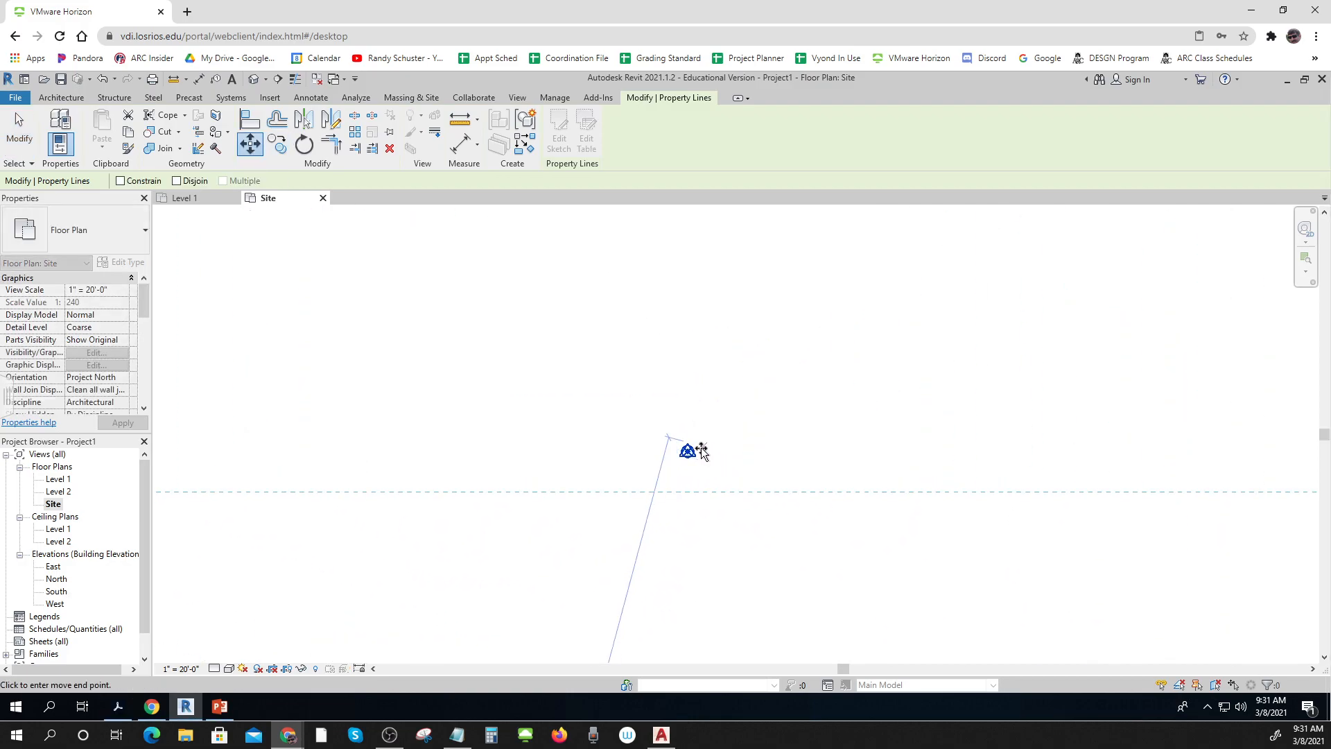
left_click(687, 452)
scroll(700, 544, "down", 6)
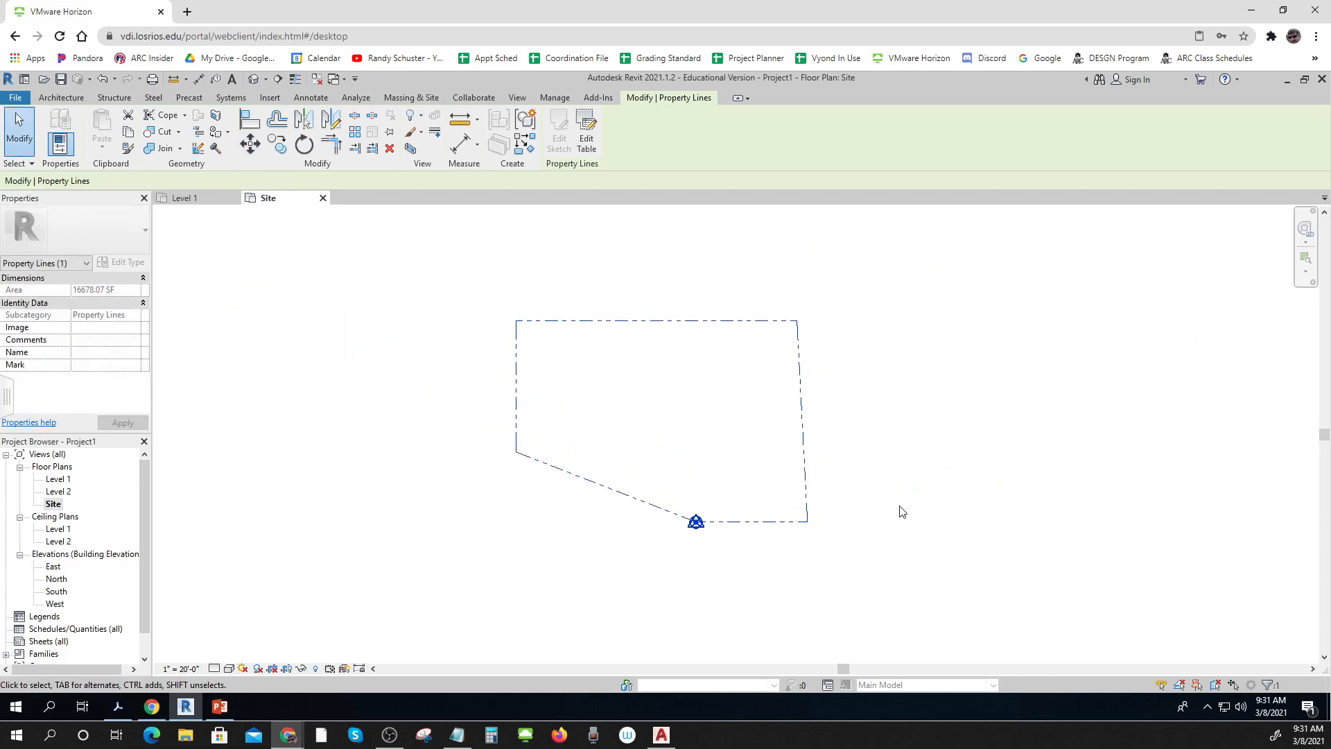
key("Escape")
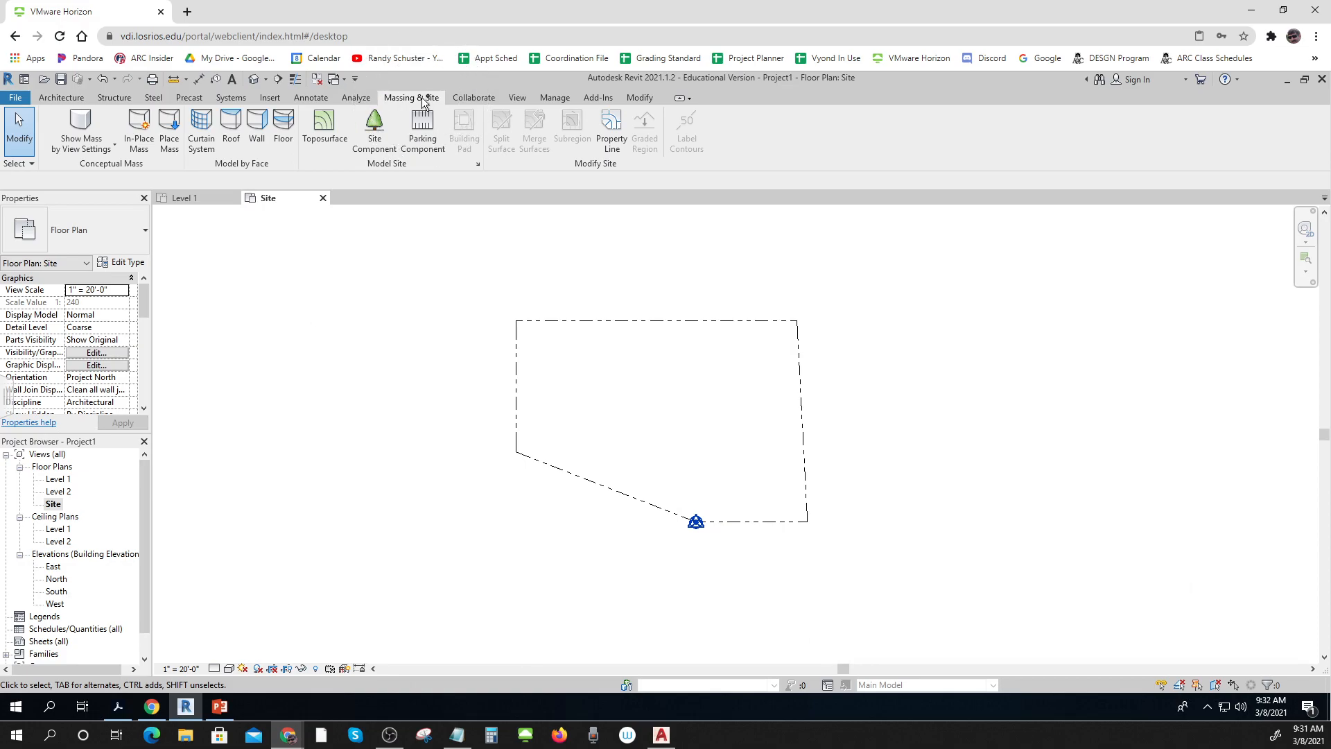
- Start a toposurface and place points at 0' on the upper-right property corner and 6' on the upper-left corner
left_click(323, 130)
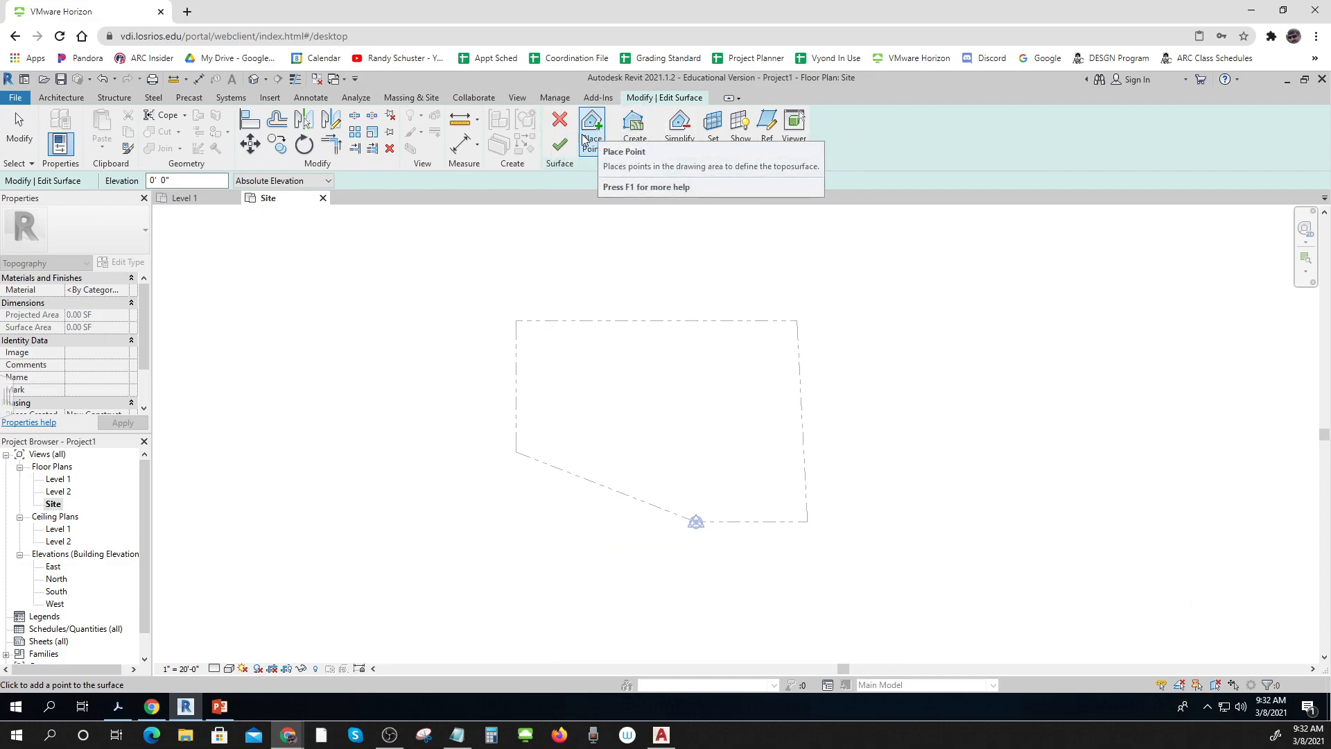
left_click_drag(174, 177, 148, 188)
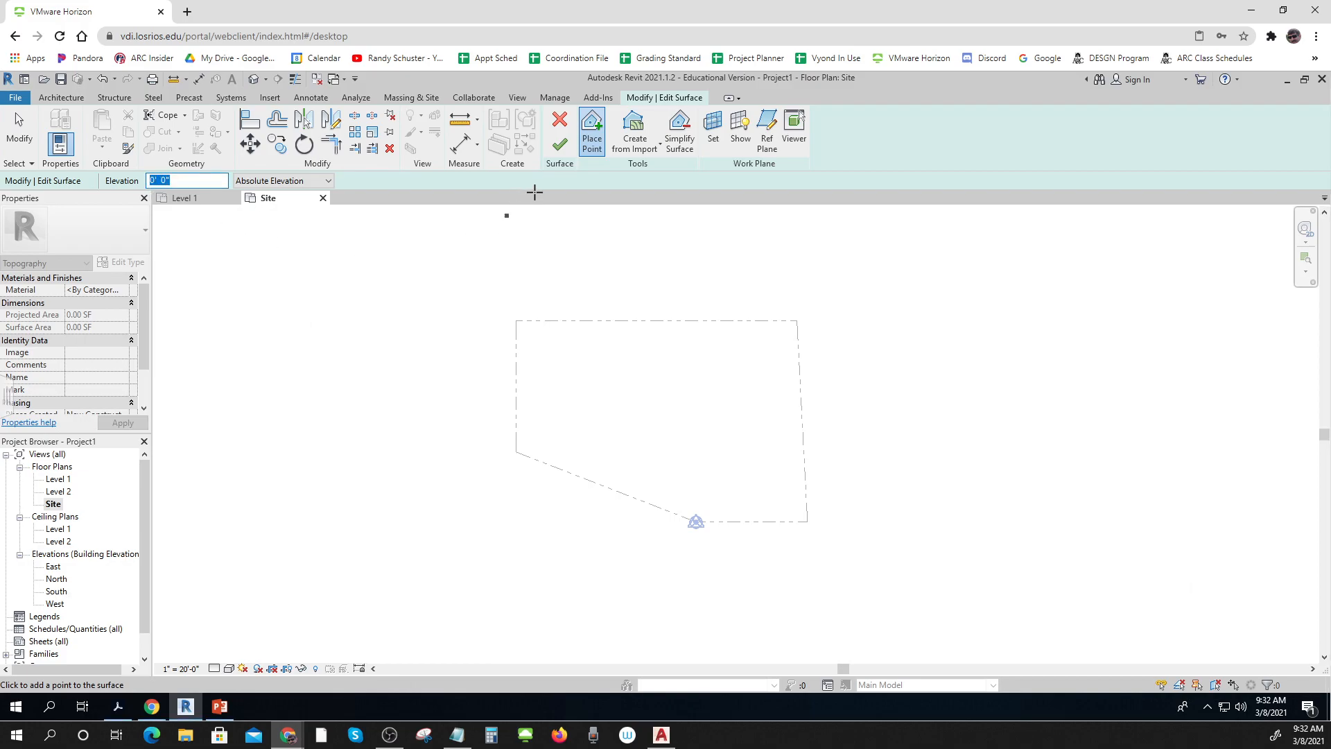
left_click(796, 320)
left_click_drag(182, 181, 136, 183)
type("6")
left_click(515, 321)
- Place 5' elevation points on the lower-left property corner and on the corner at the base point
left_click_drag(174, 179, 147, 181)
type("5")
left_click(516, 452)
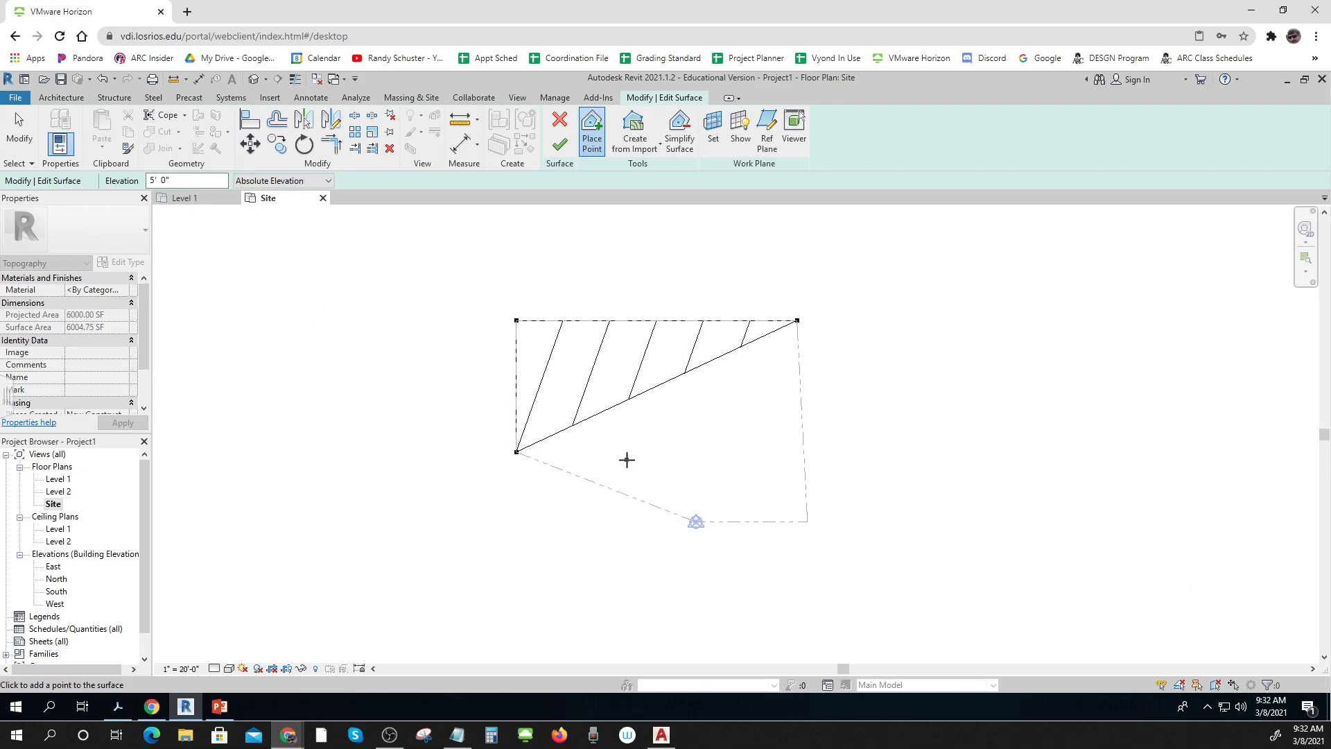
scroll(698, 530, "up", 5)
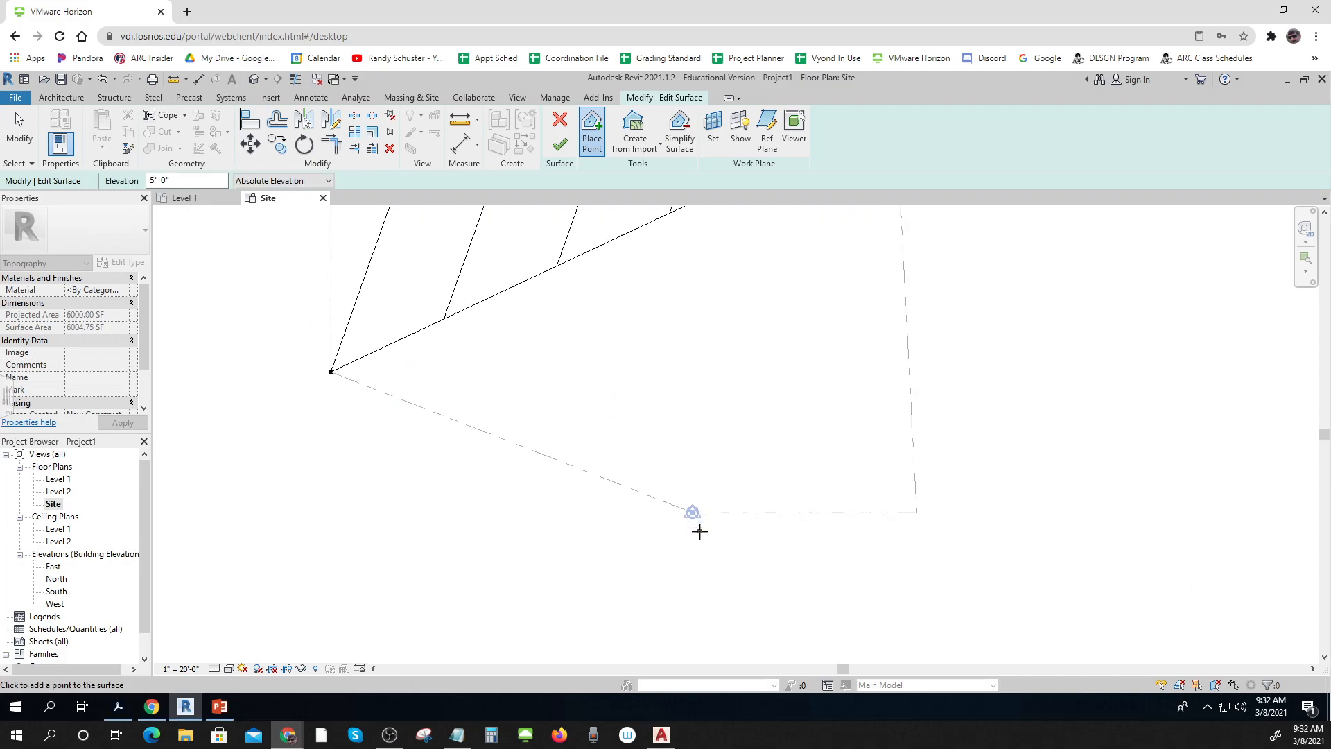
left_click(689, 498)
scroll(689, 499, "down", 4)
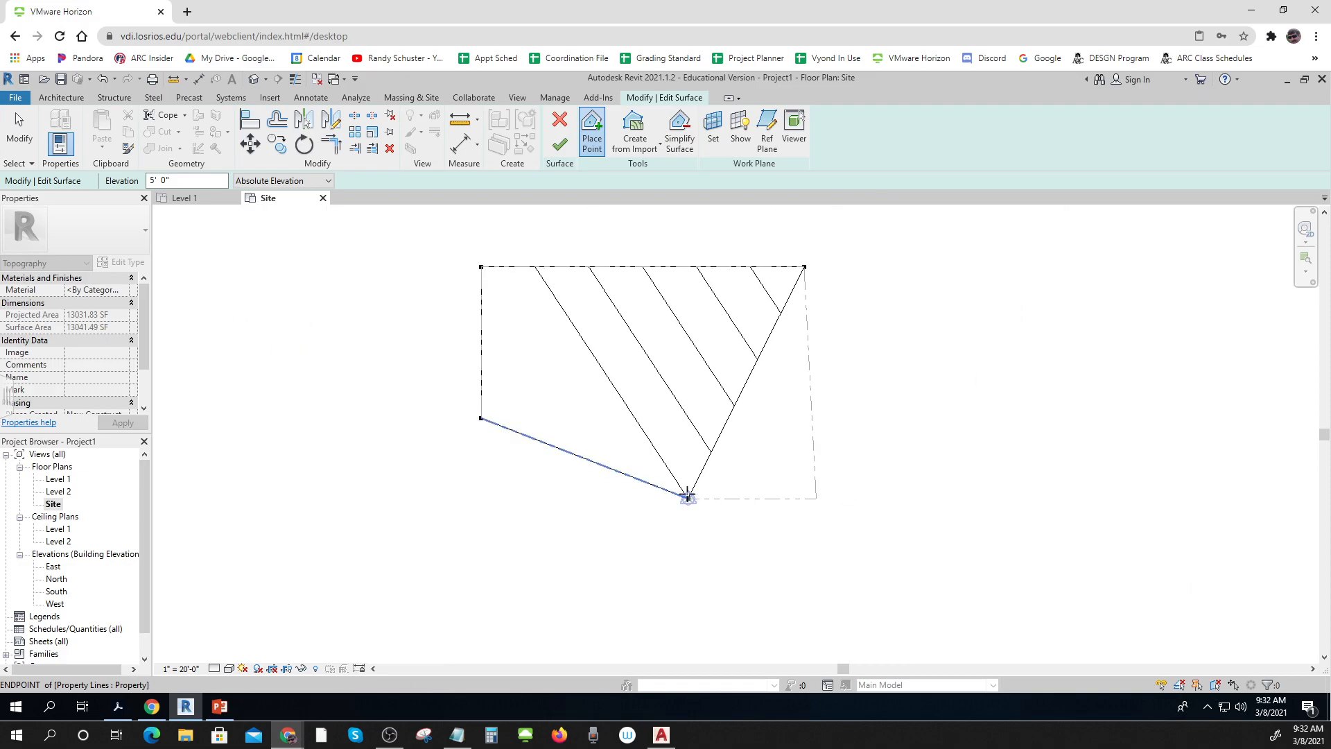
- Place a 4' elevation point on the lower-right property corner and leave point placement
left_click(181, 181)
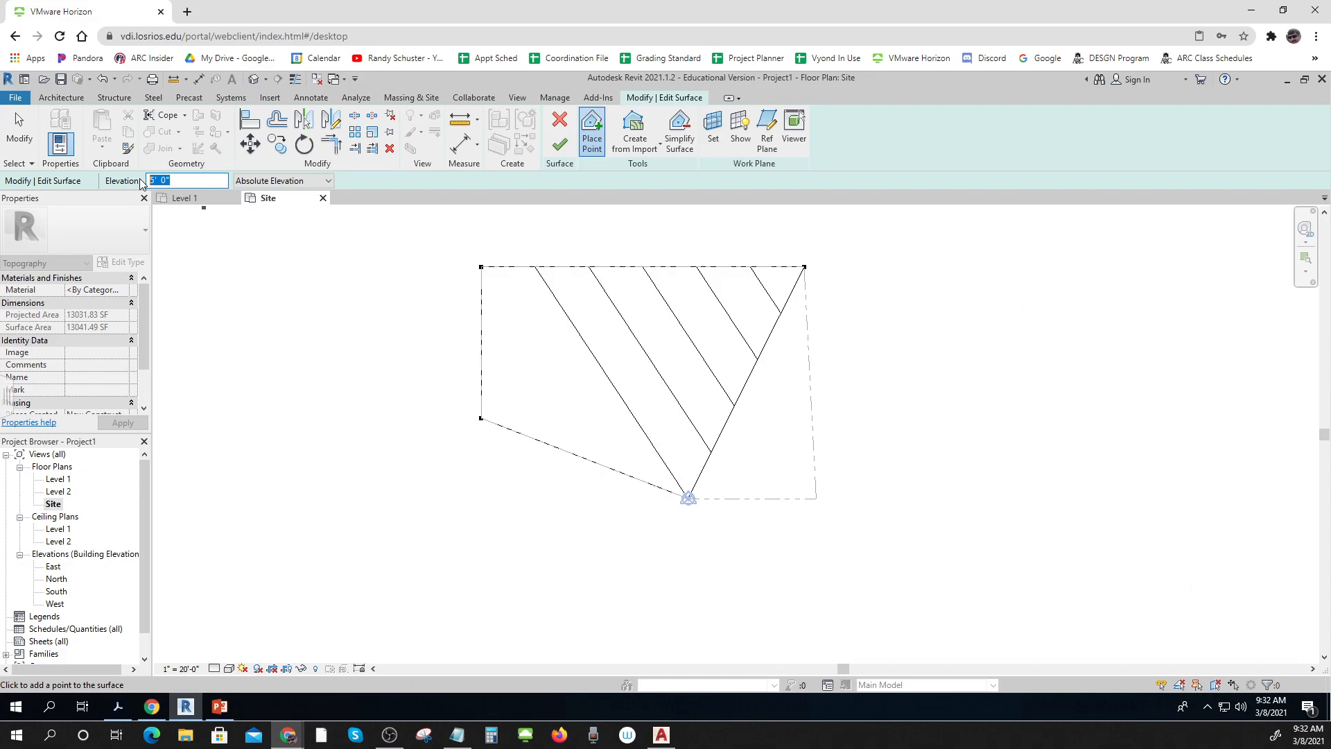
type("4")
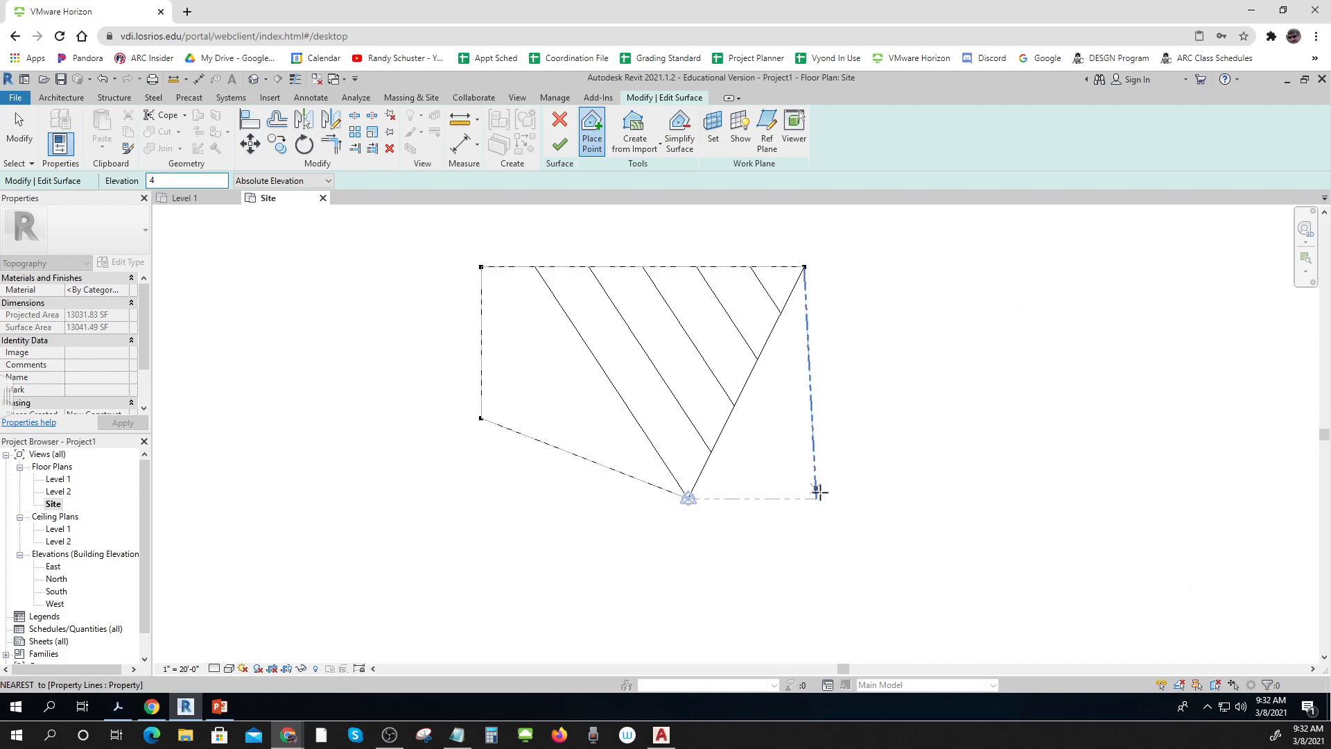
left_click(816, 497)
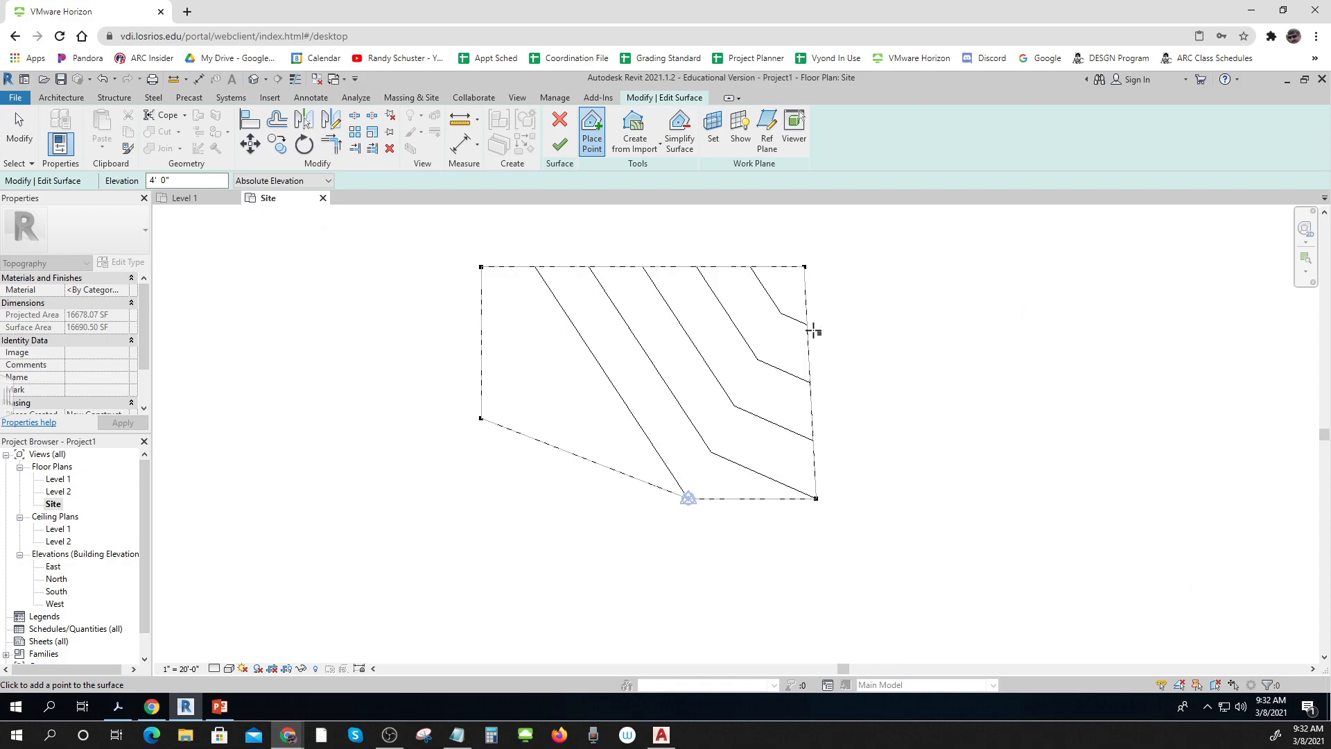
left_click(20, 131)
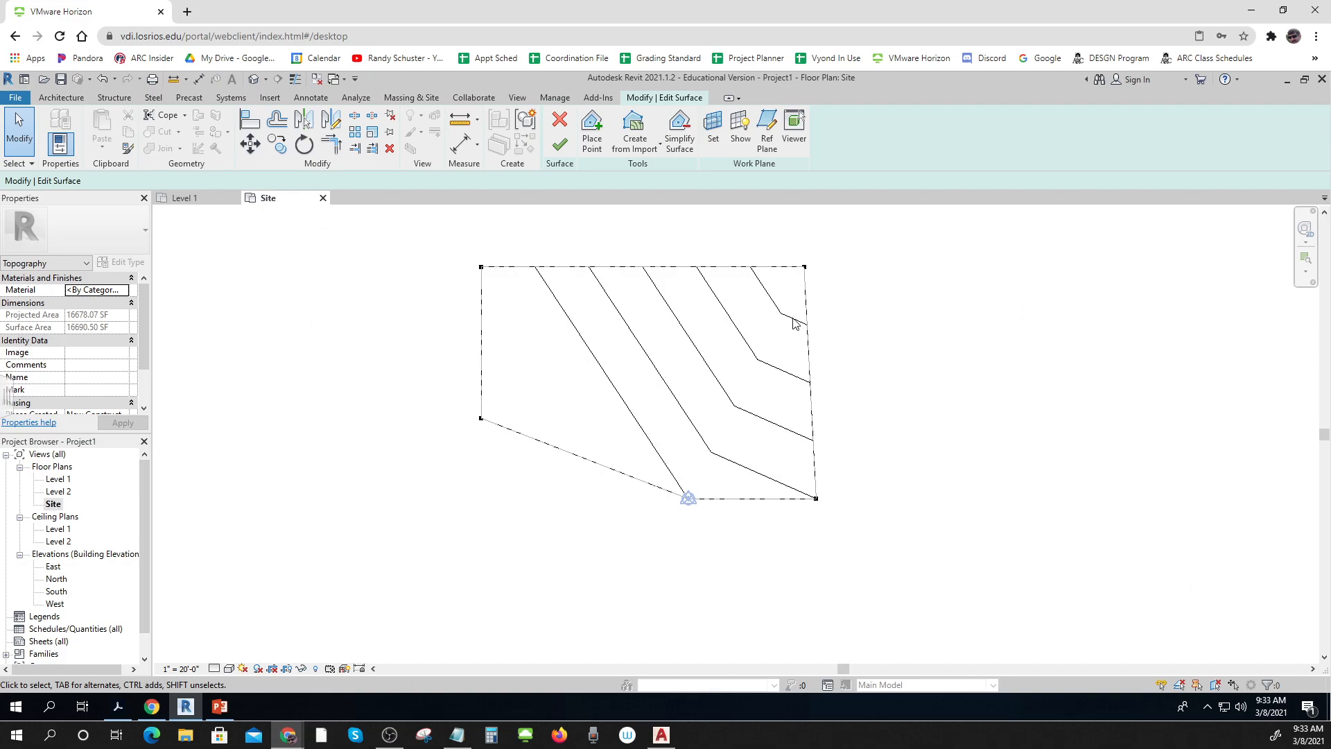
- Examine the contour lines running across the toposurface between the corner points
left_click(771, 299)
left_click(731, 320)
left_click(728, 322)
left_click(529, 377)
left_click(574, 330)
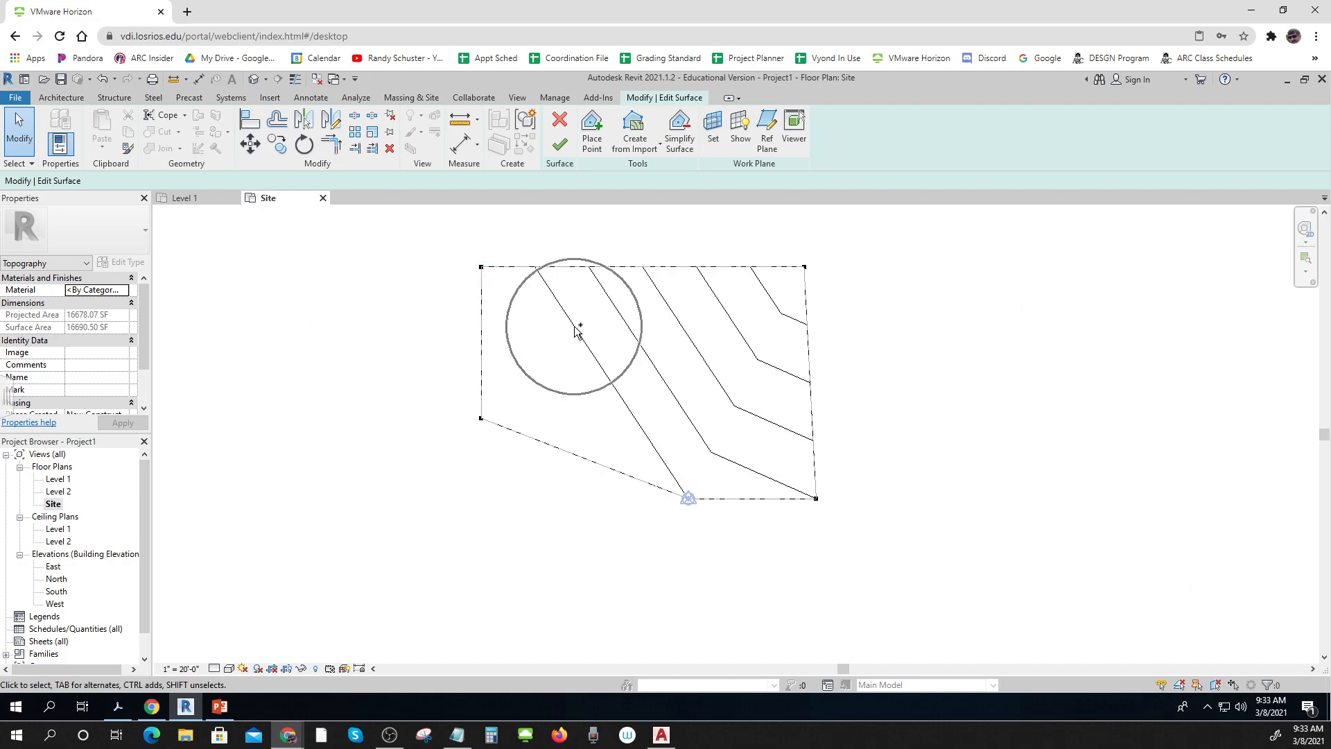
left_click(595, 320)
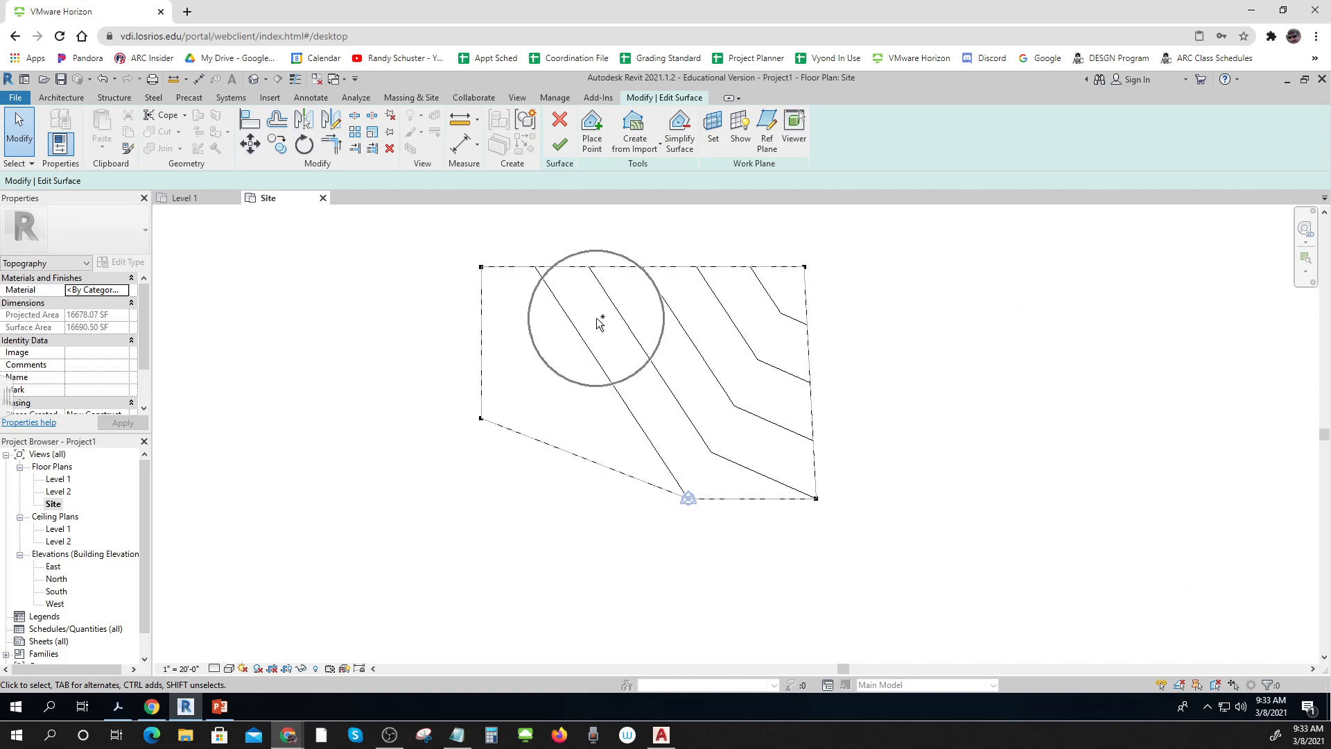
left_click(645, 320)
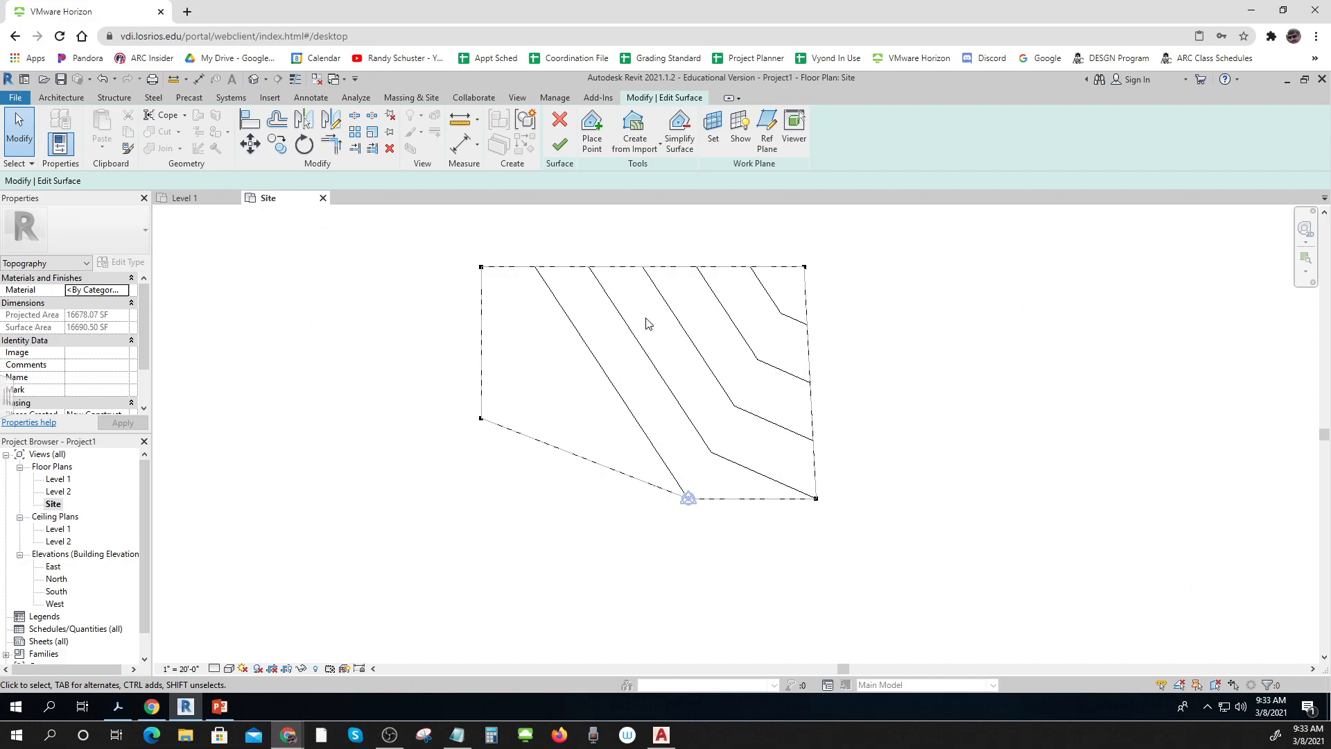
left_click(697, 321)
- Finish the toposurface and open the default 3D view
left_click(559, 144)
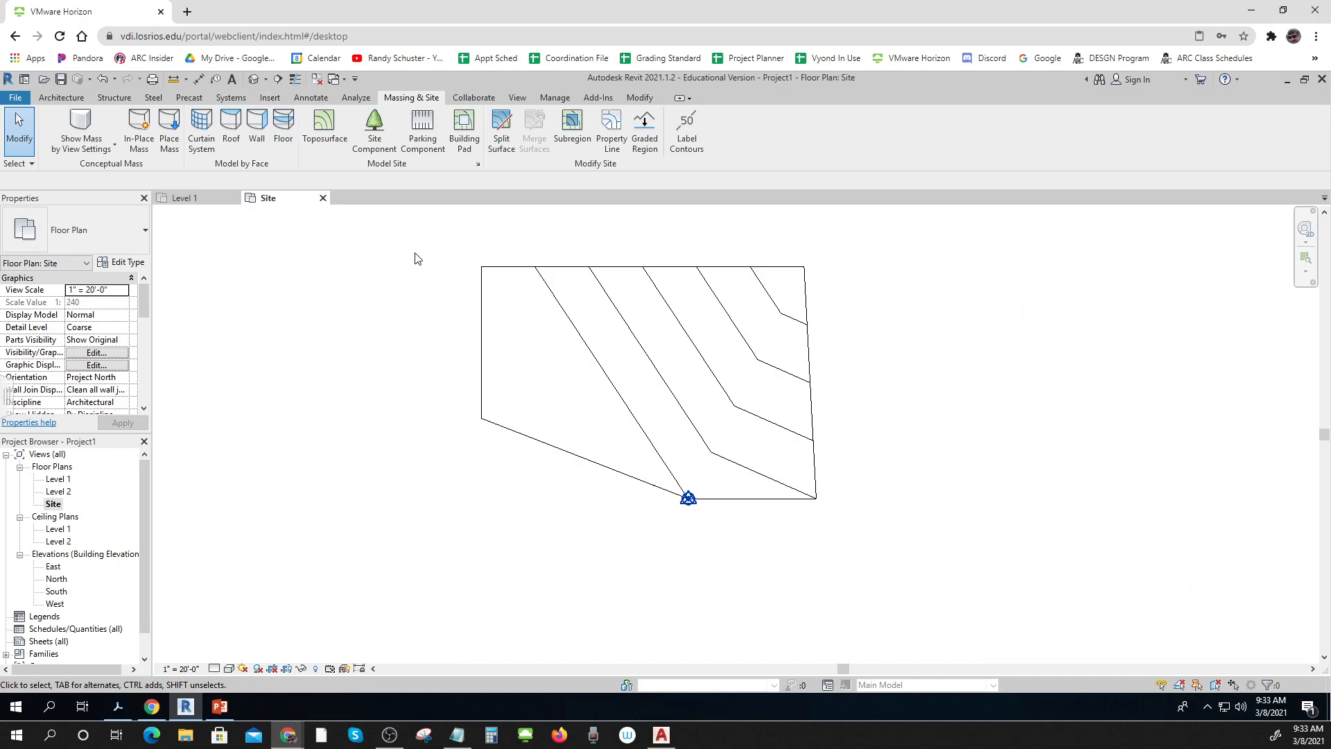
left_click(255, 83)
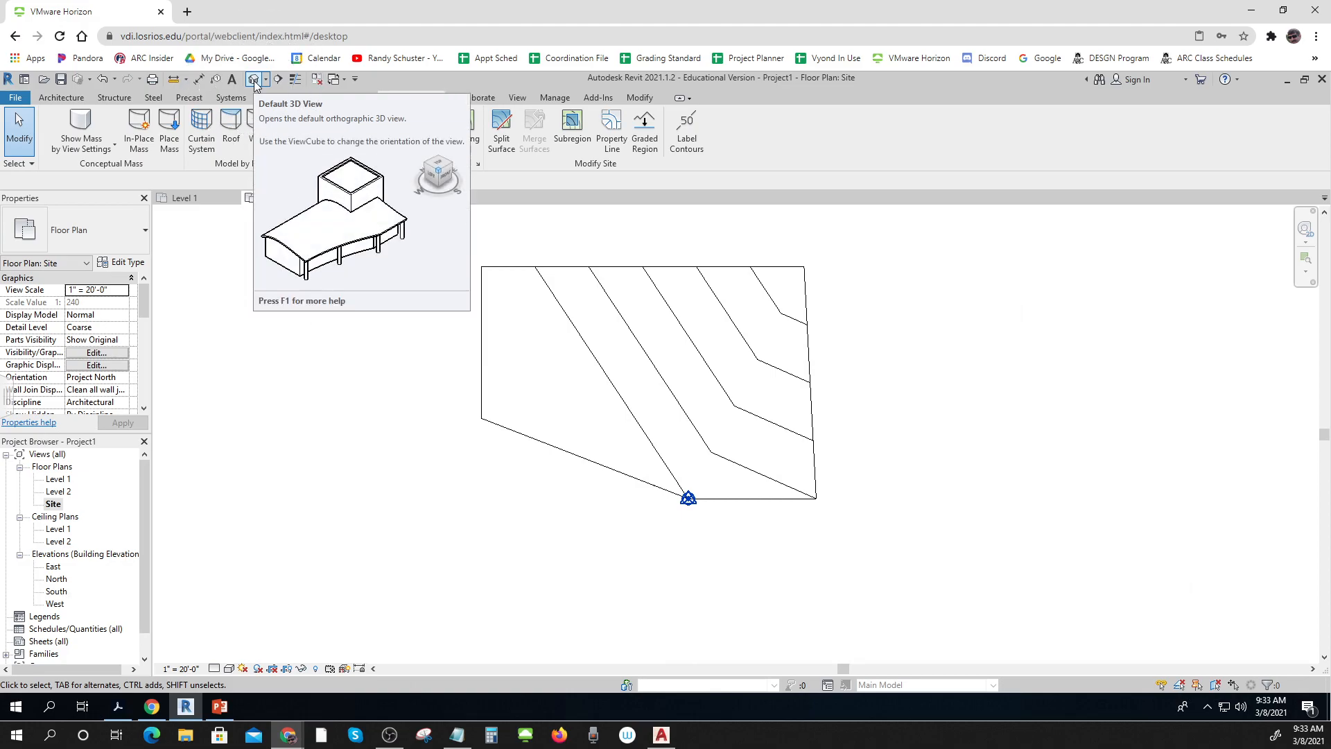
left_click(518, 97)
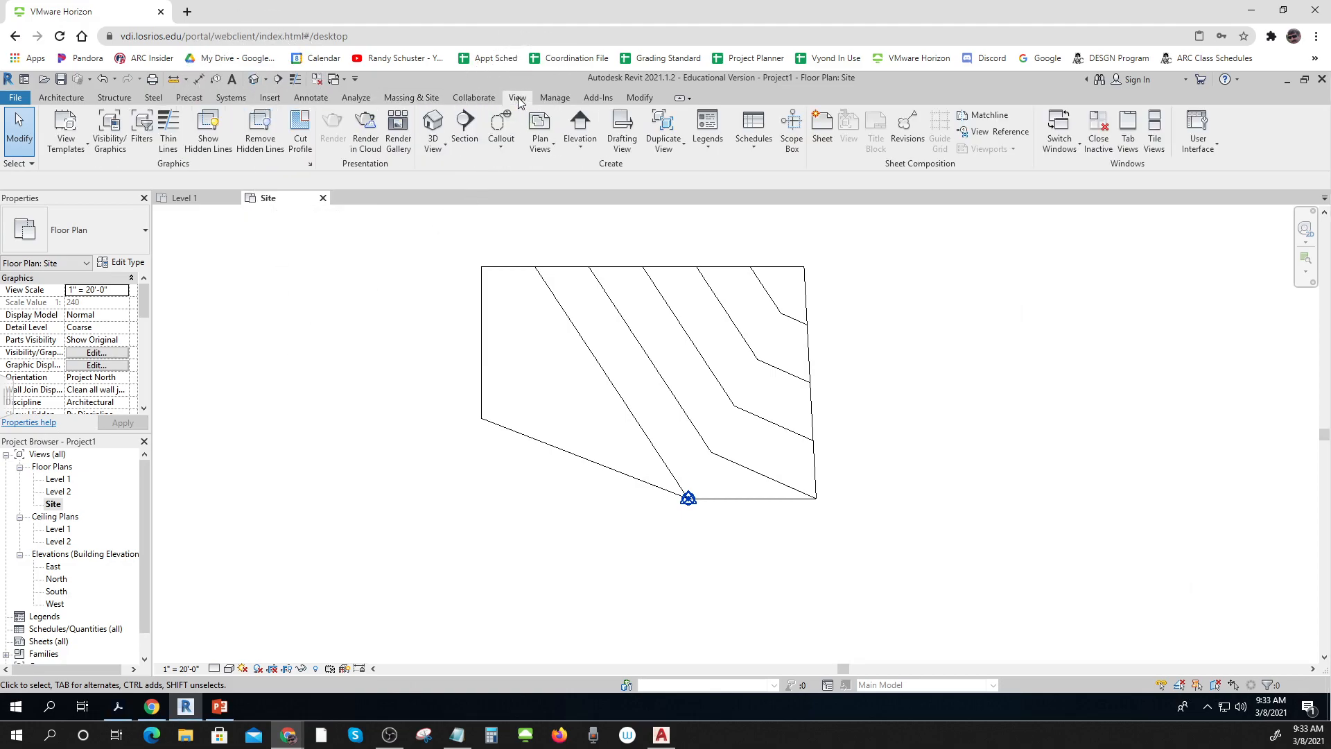
left_click(433, 127)
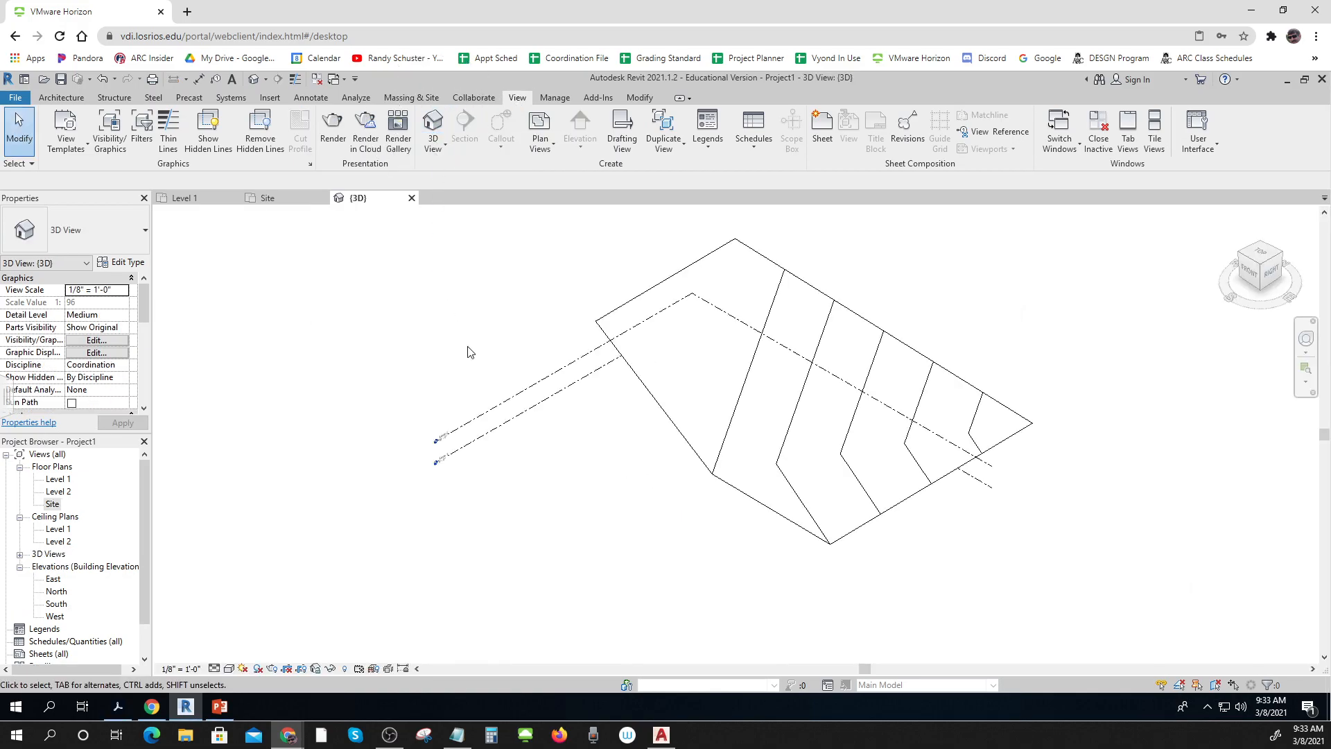
- Examine the slope of the toposurface against the Level 1 and Level 2 lines in 3D
middle_click_drag(735, 515, 698, 582)
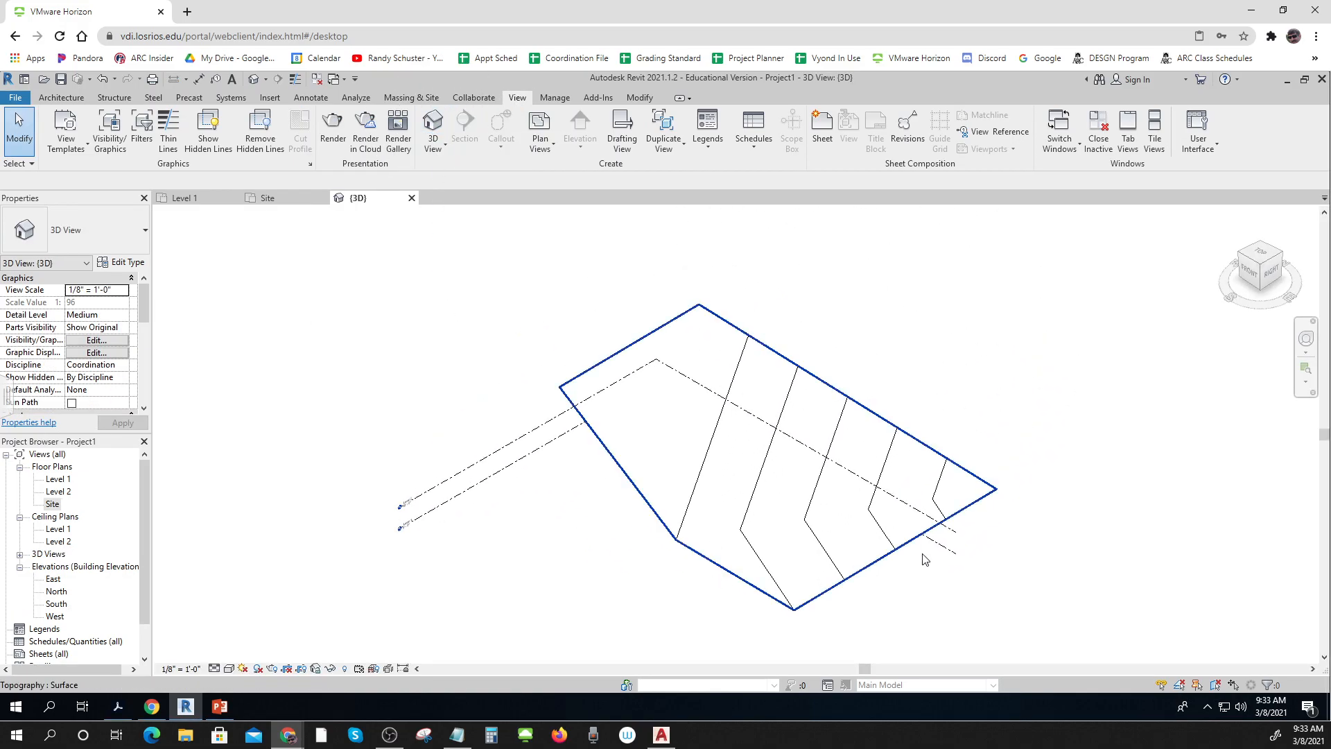
middle_click_drag(917, 573, 927, 407, "shift")
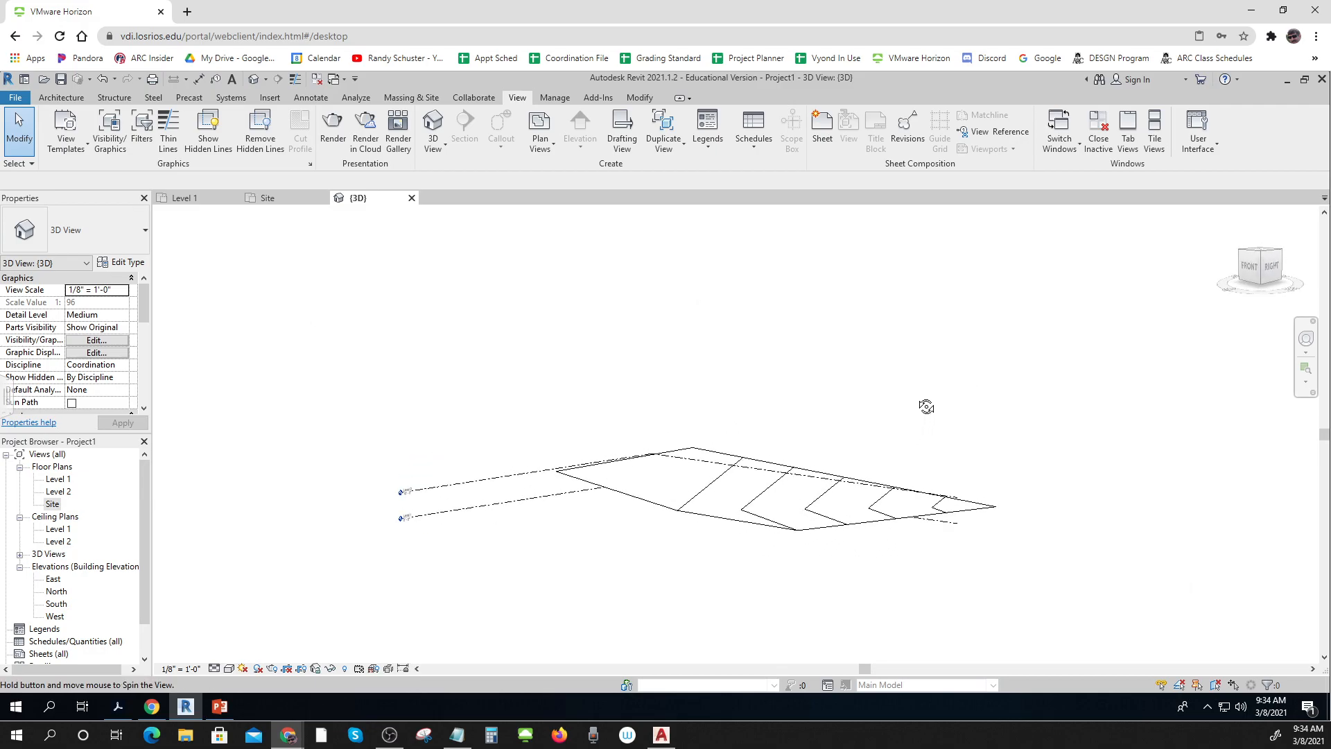
scroll(454, 532, "up", 2)
scroll(454, 533, "up", 3)
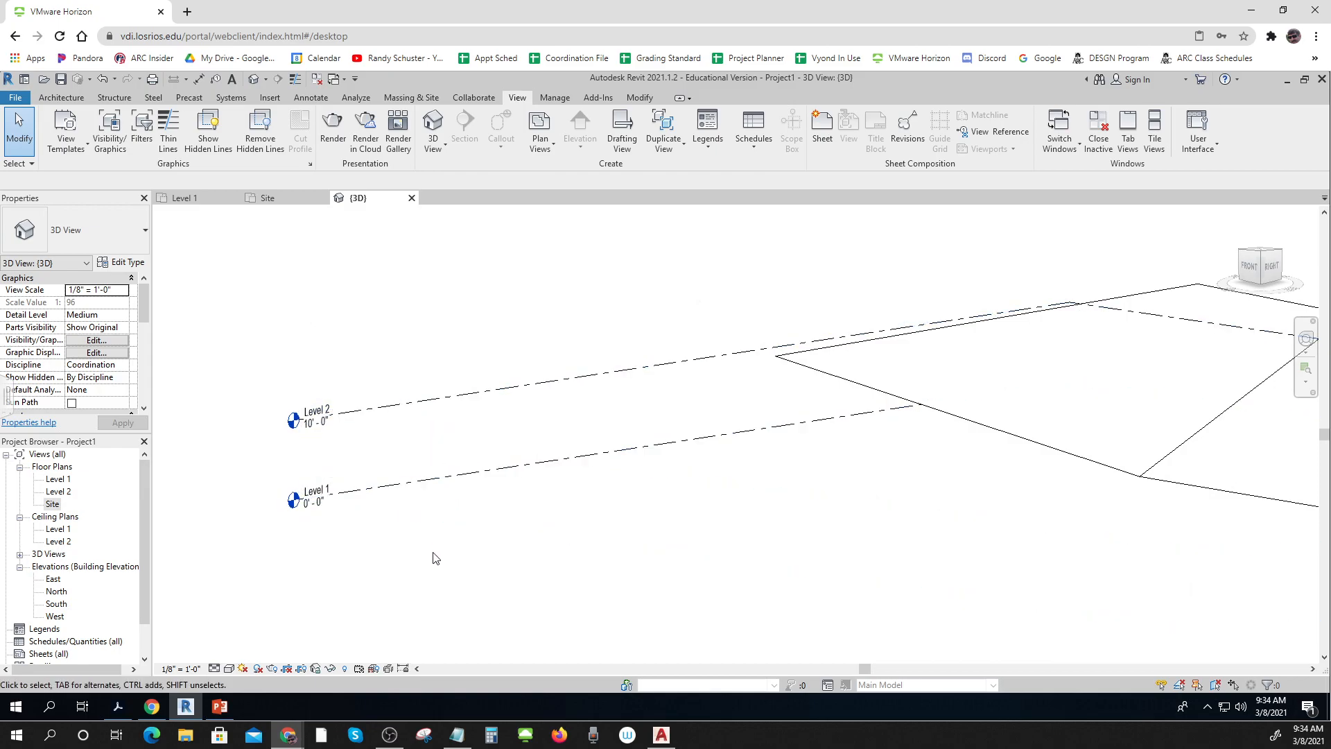
scroll(447, 539, "down", 3)
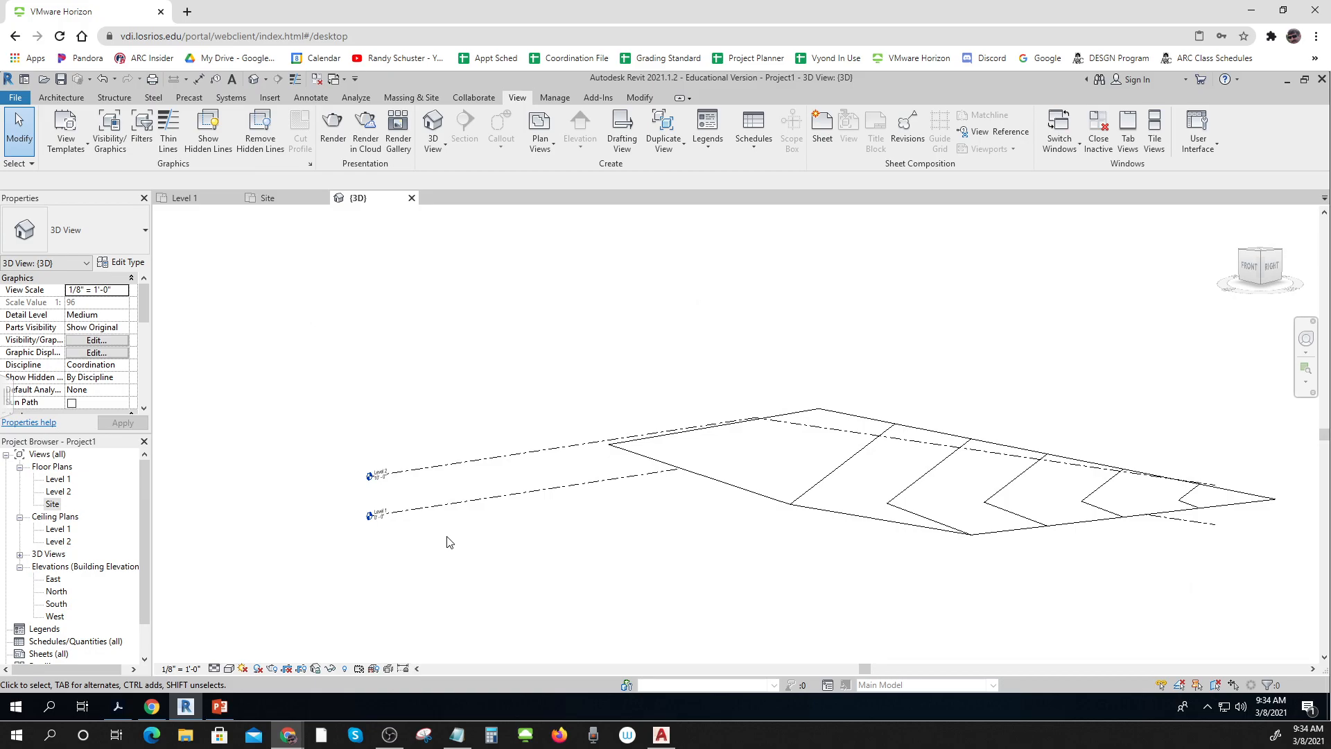
scroll(449, 542, "down", 1)
middle_click_drag(1001, 606, 485, 694, "shift")
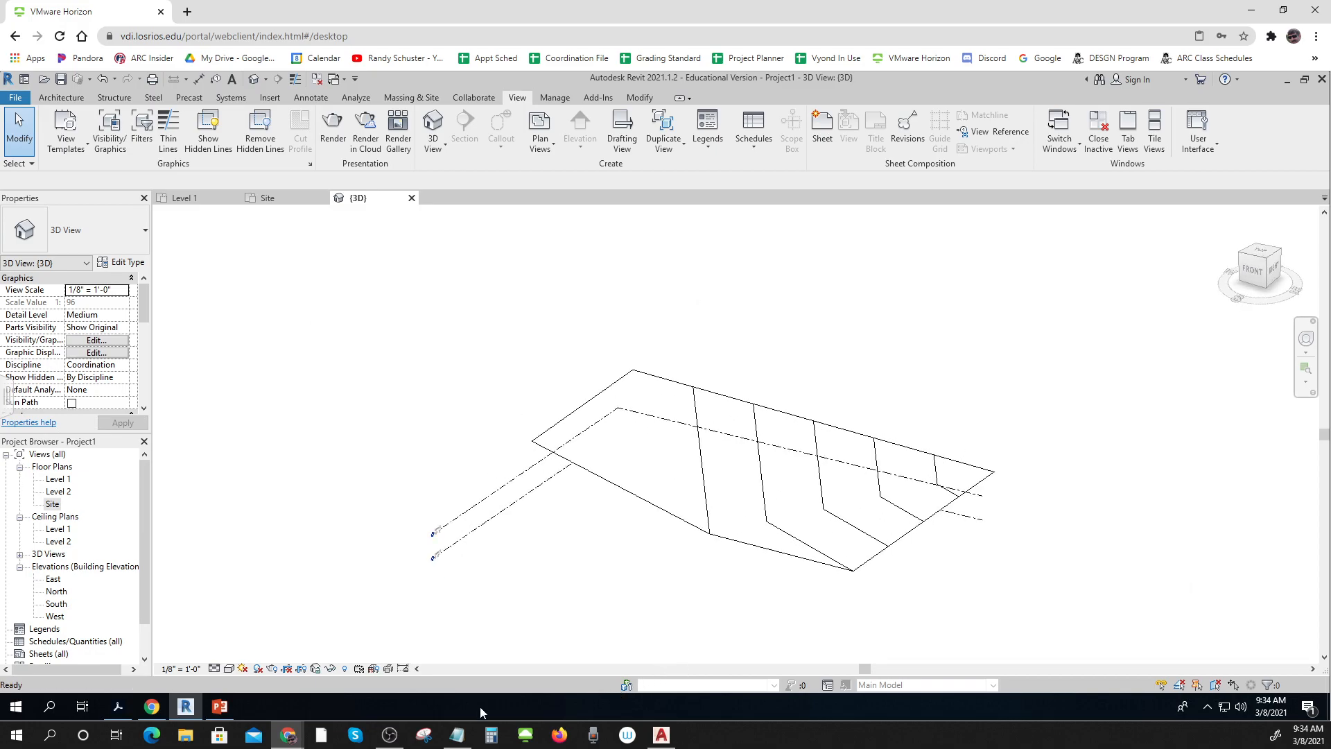
- Change the 3D view's visual style so the toposurface displays with its brown earth colour
left_click(230, 668)
left_click(256, 653)
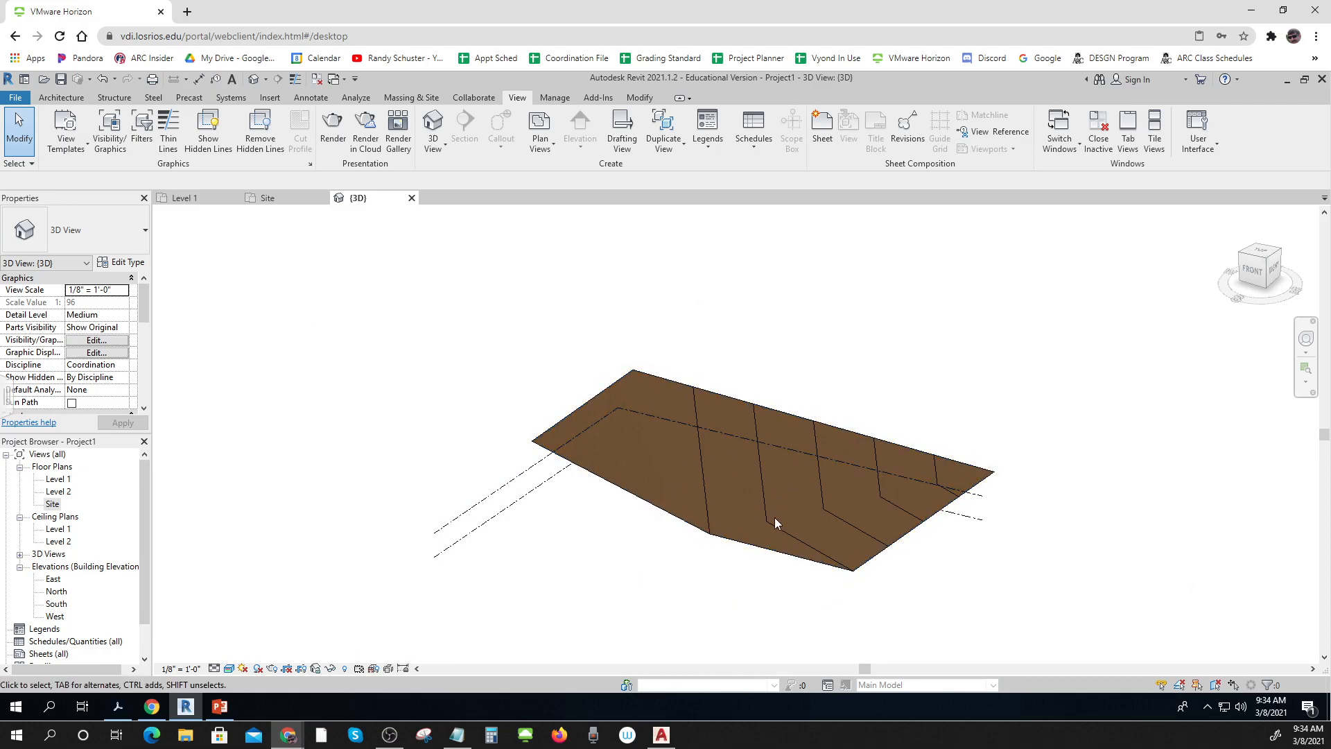
- Set the toposurface's Phase Created to Existing and clear the selection
left_click(705, 488)
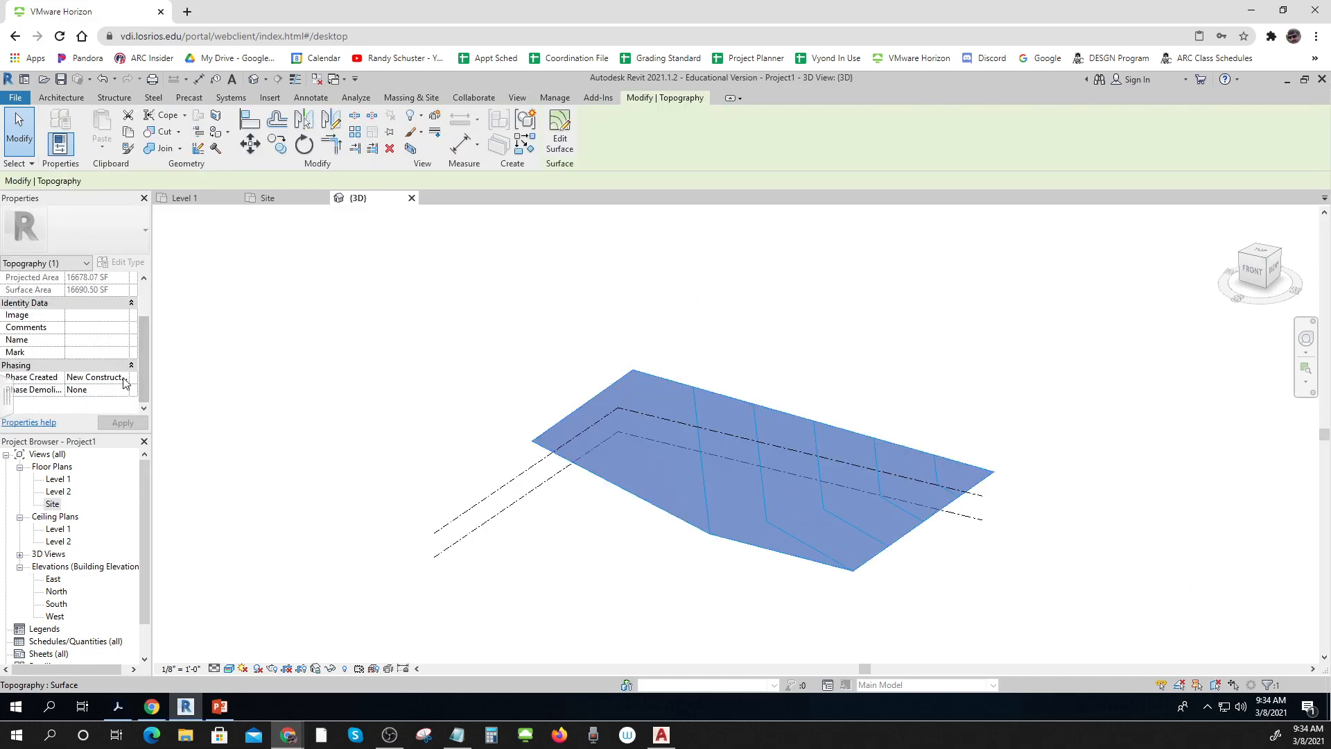
left_click(123, 380)
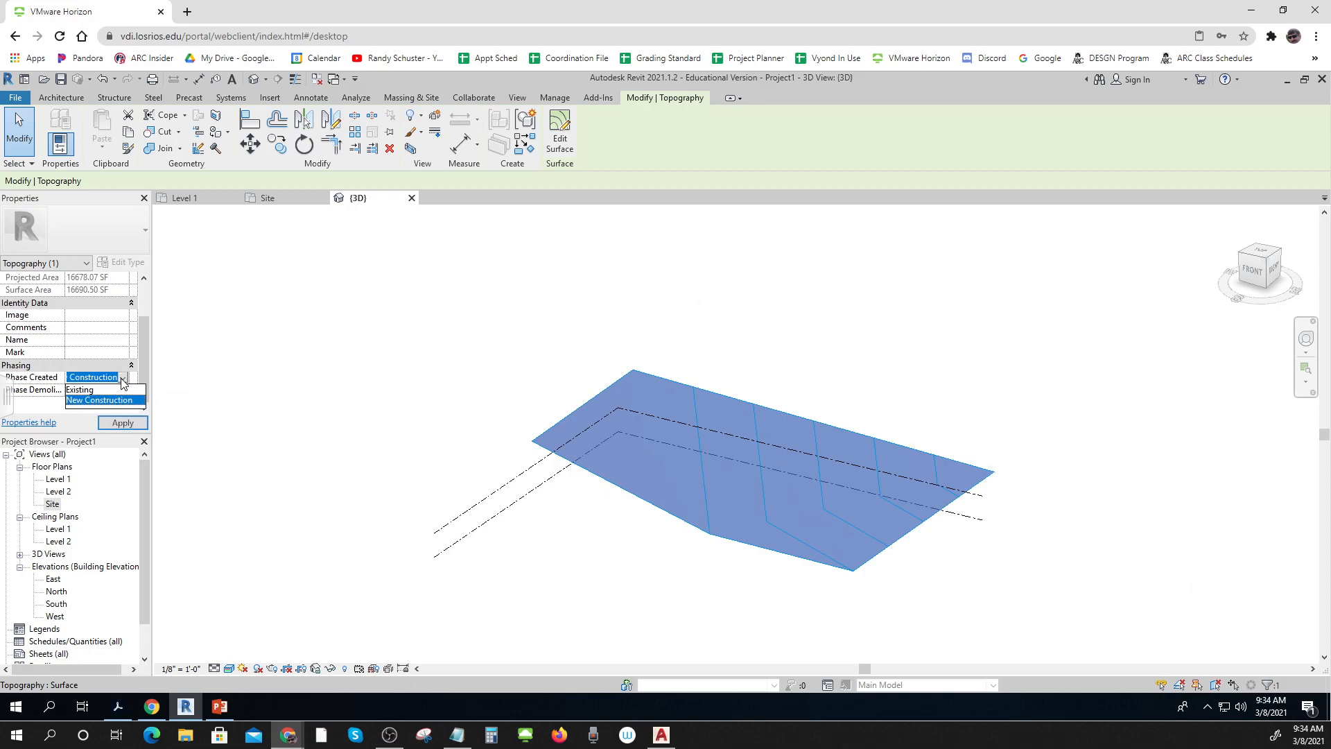
left_click(81, 389)
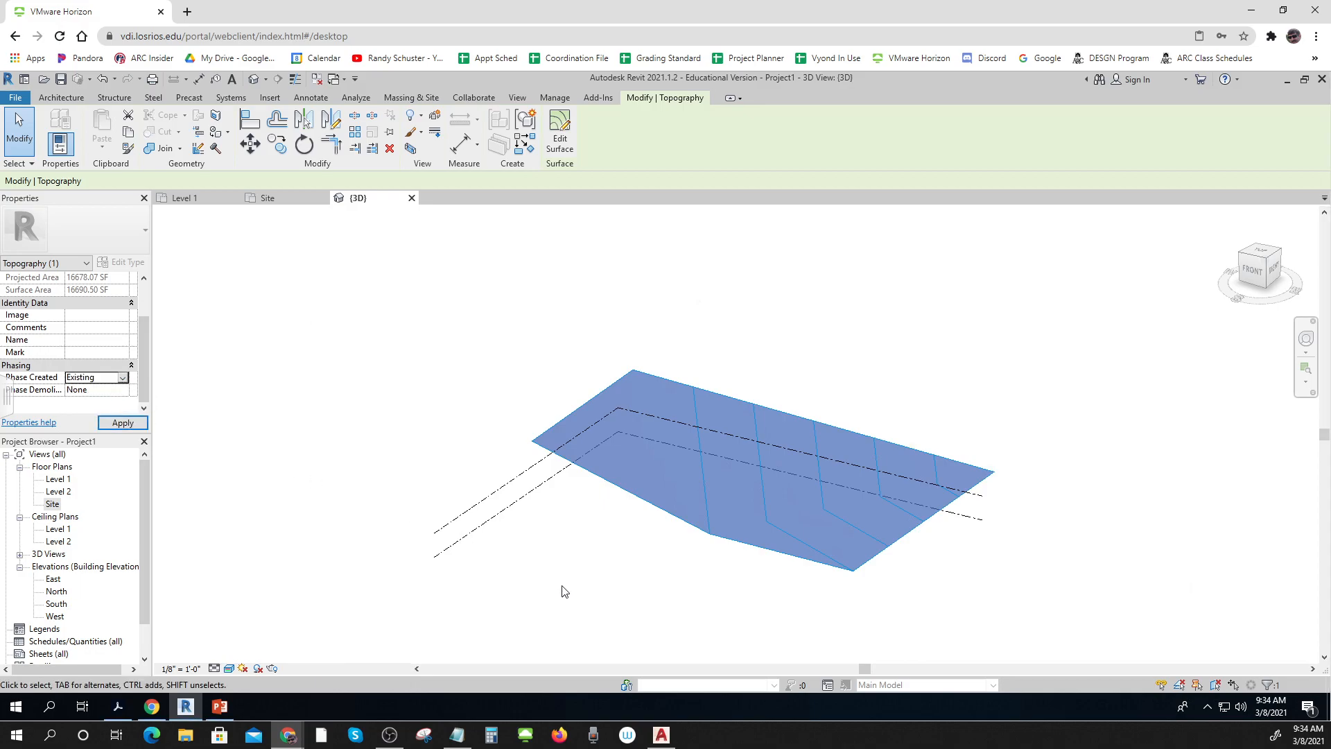
left_click(637, 597)
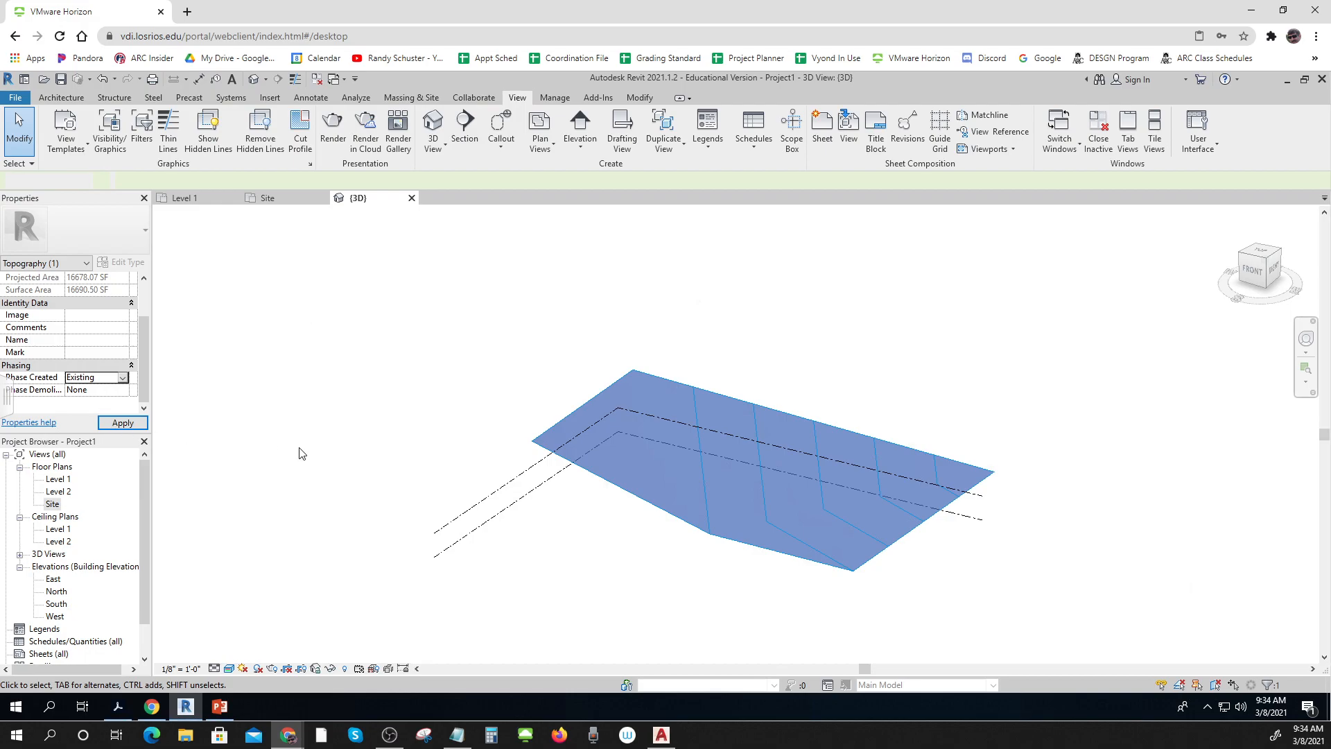
left_click(478, 540)
- Switch the 3D view's visual style to Wireframe and select the toposurface to check its phase
middle_click_drag(716, 587, 692, 612)
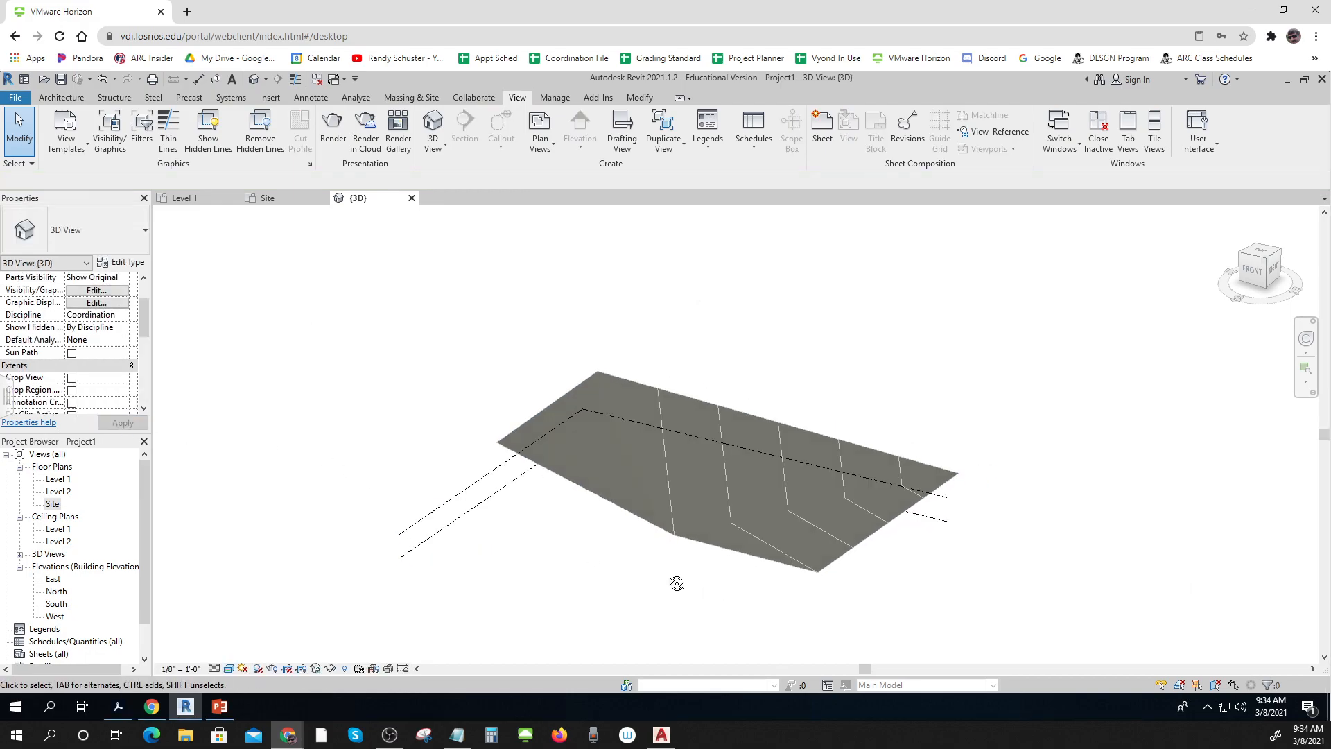
middle_click_drag(664, 570, 692, 636, "shift")
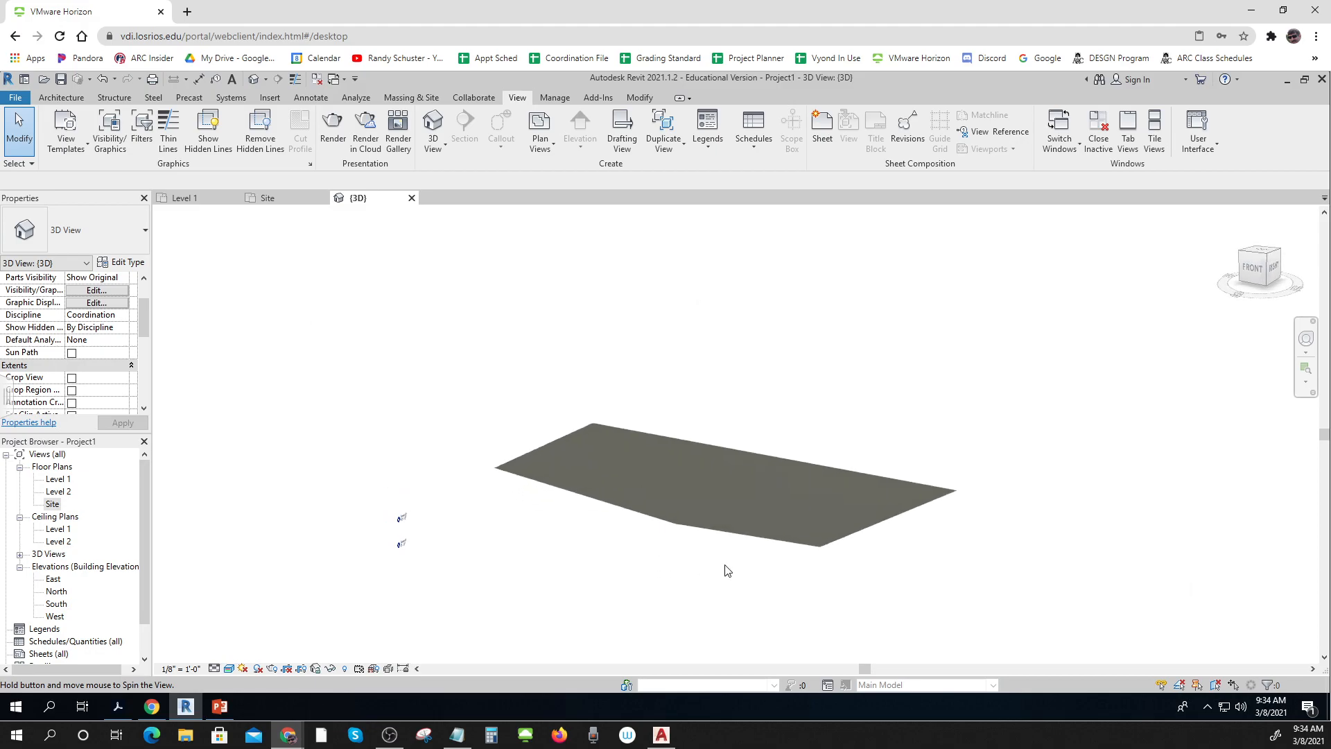
scroll(767, 551, "up", 5)
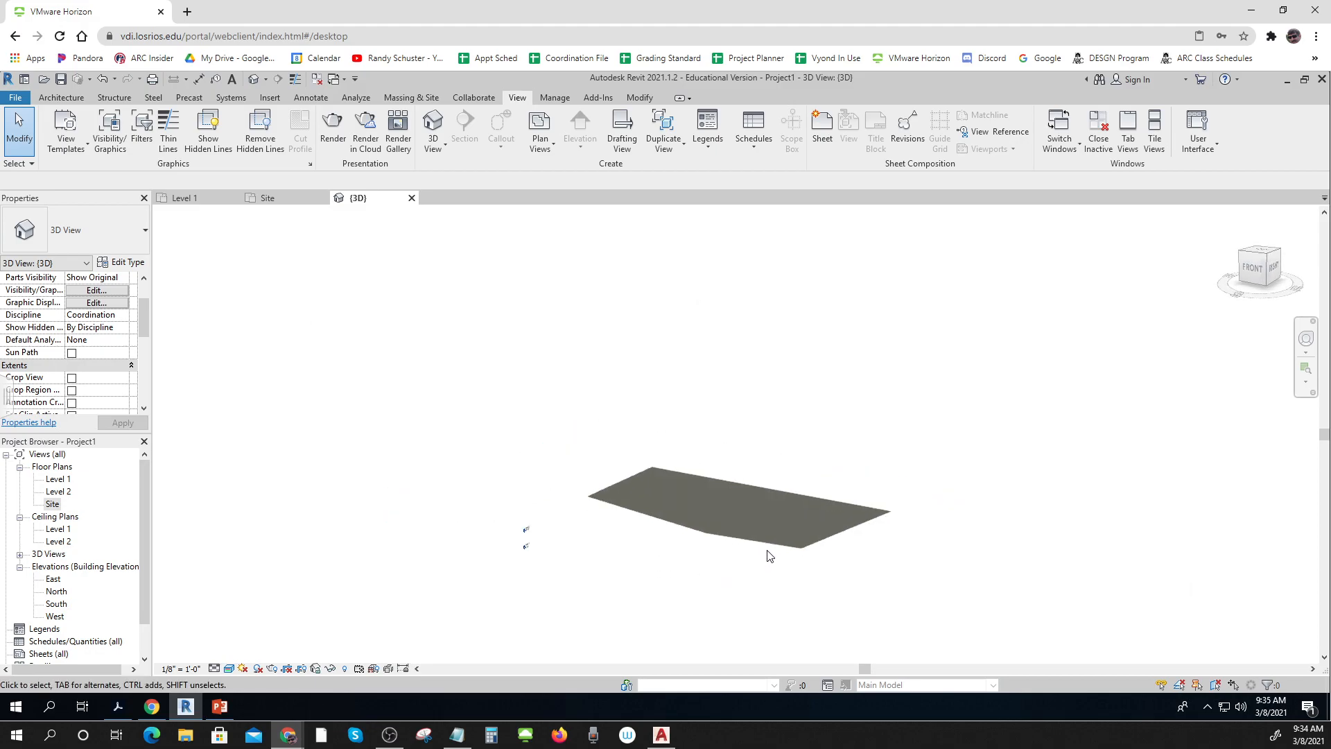
middle_click_drag(758, 615, 757, 568, "shift")
scroll(758, 567, "down", 3)
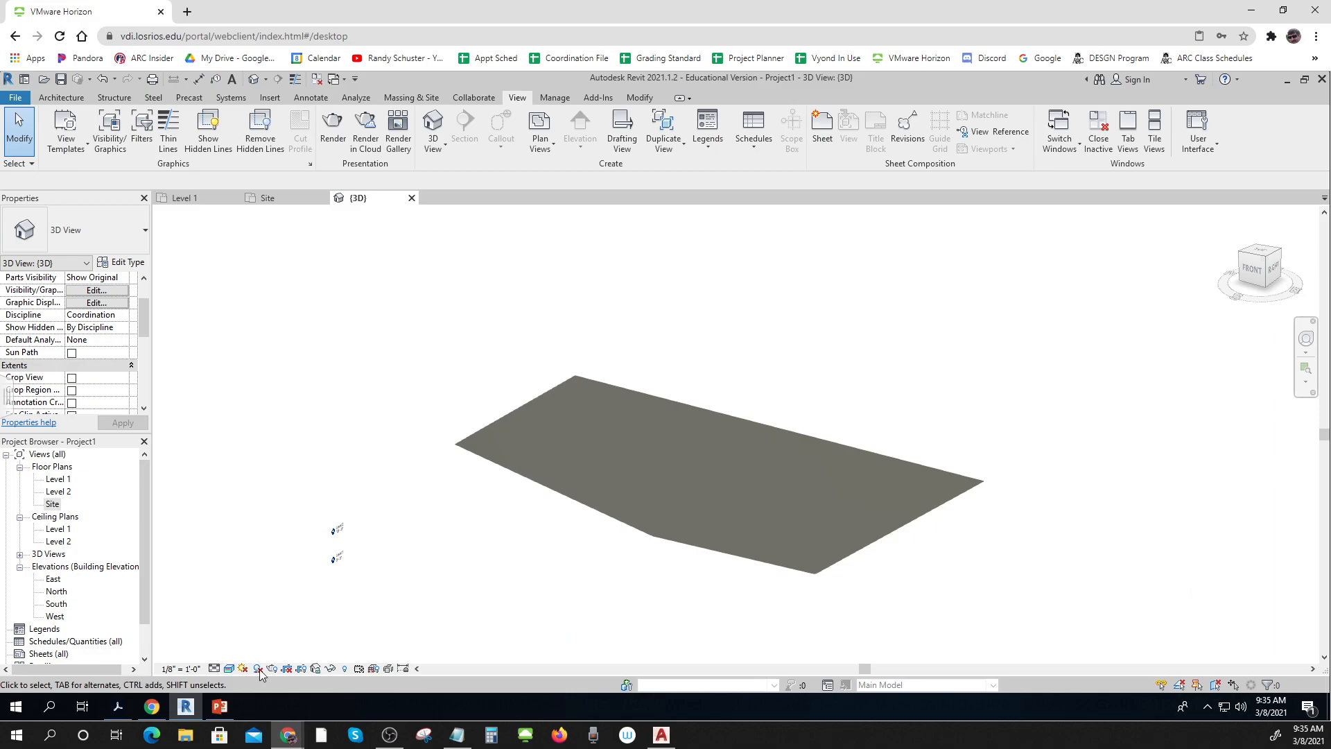
left_click(229, 669)
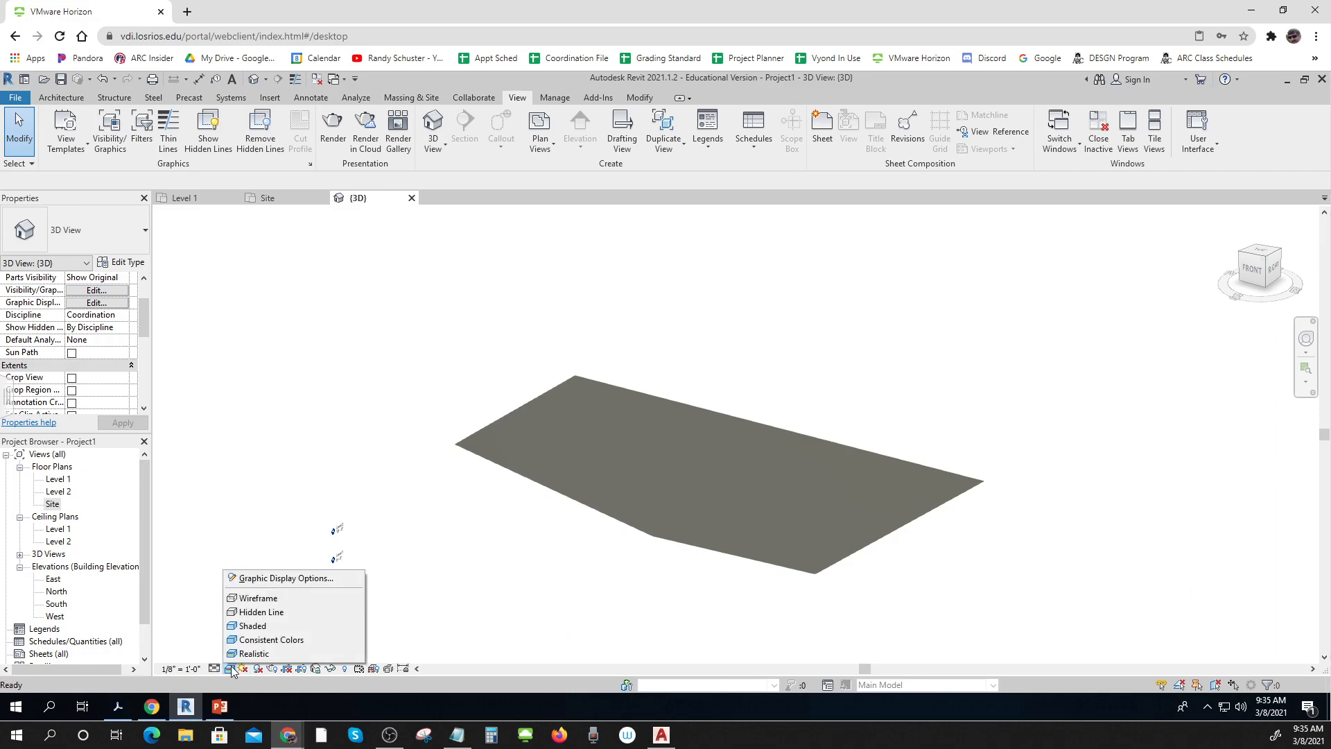
left_click(266, 601)
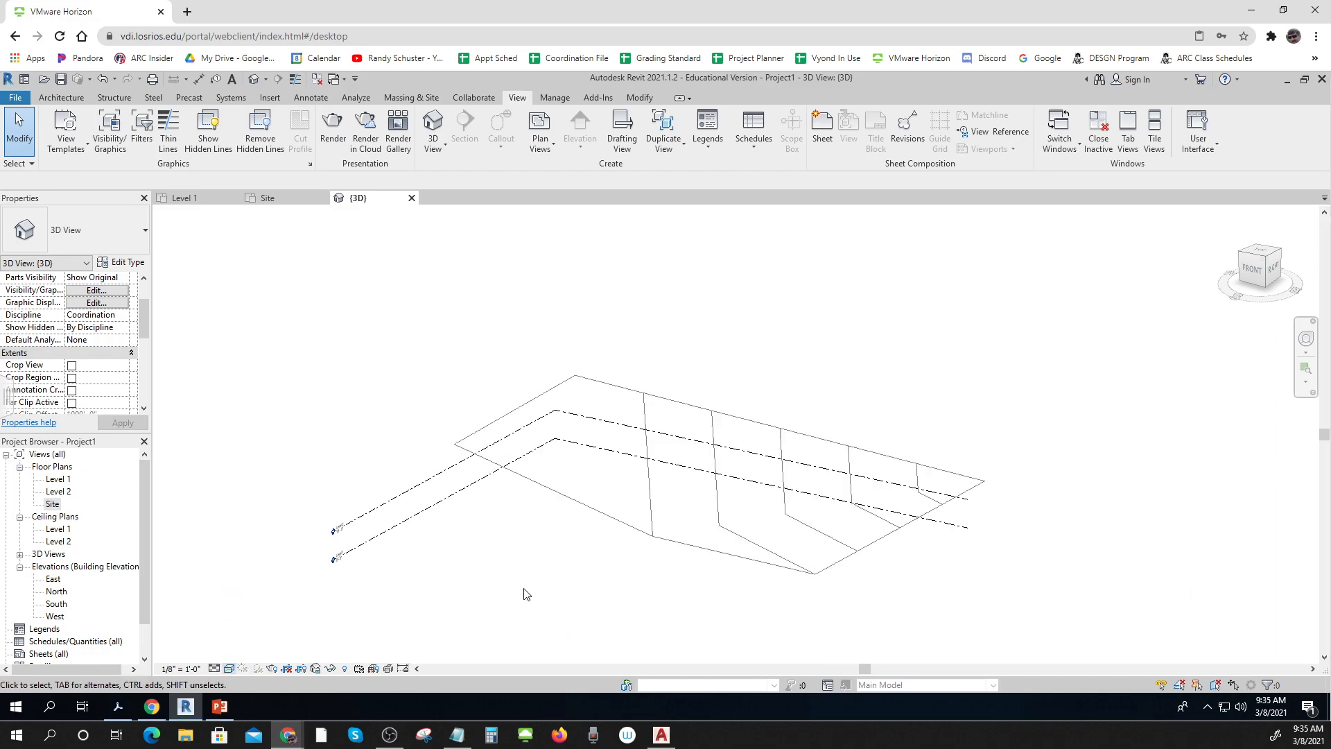
left_click(679, 548)
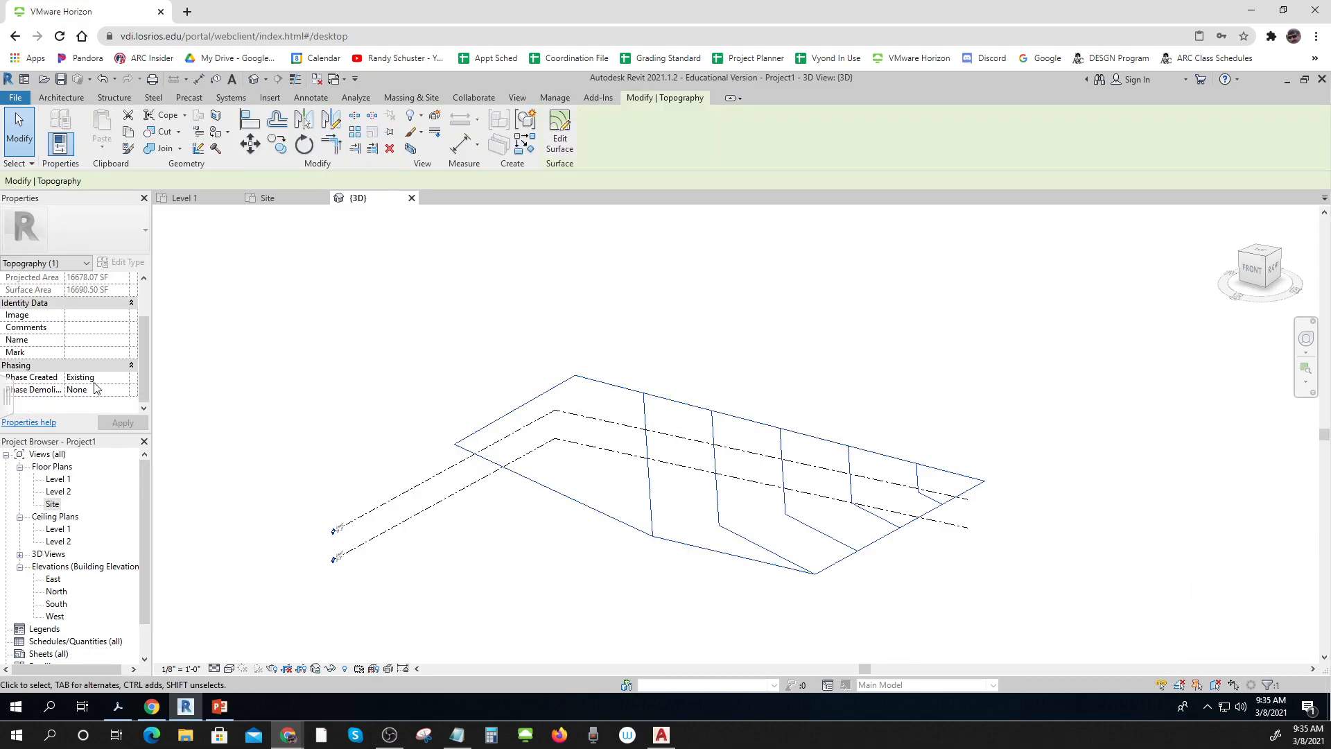